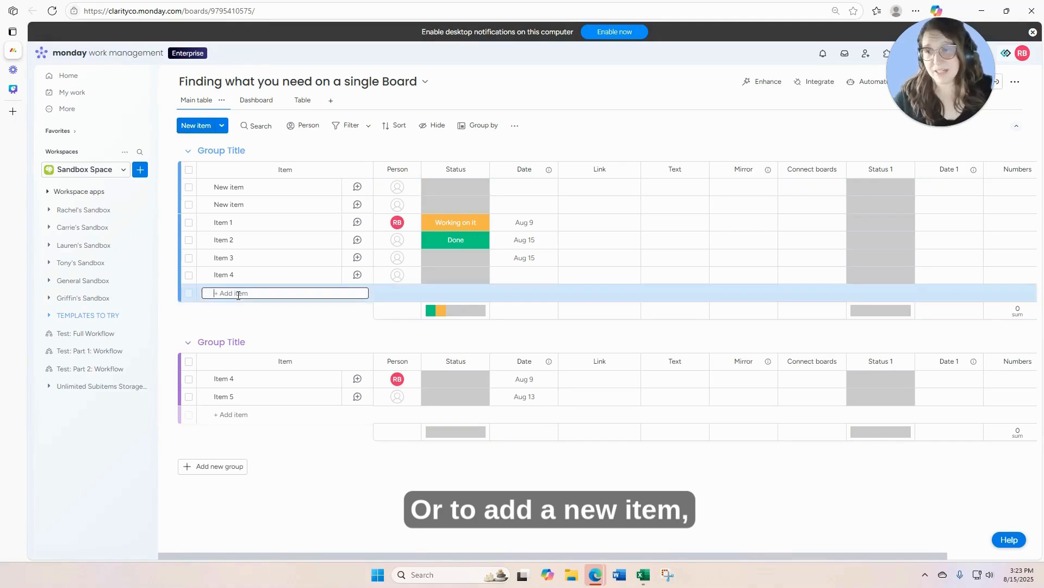
Add two items named "Item 5" and "Item 6" at the end of the first group, one after the other
text(Item)
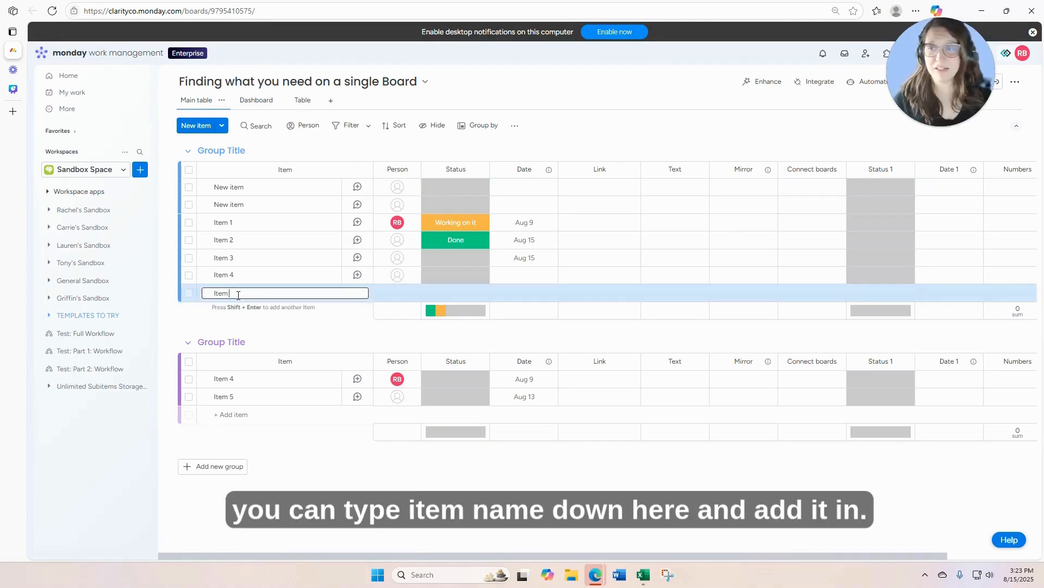
text( 5)
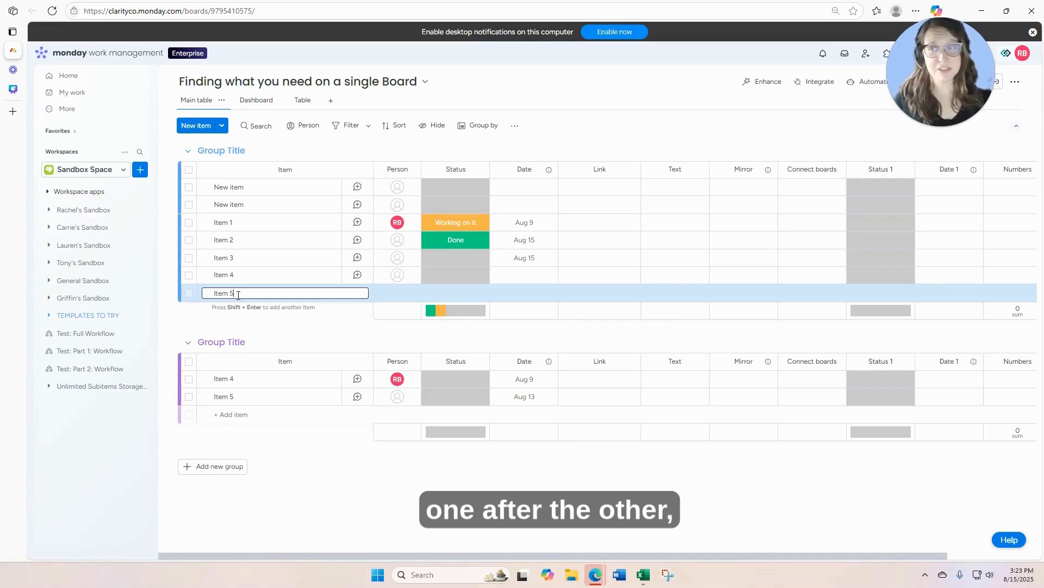
key(shift+Return)
text(Item)
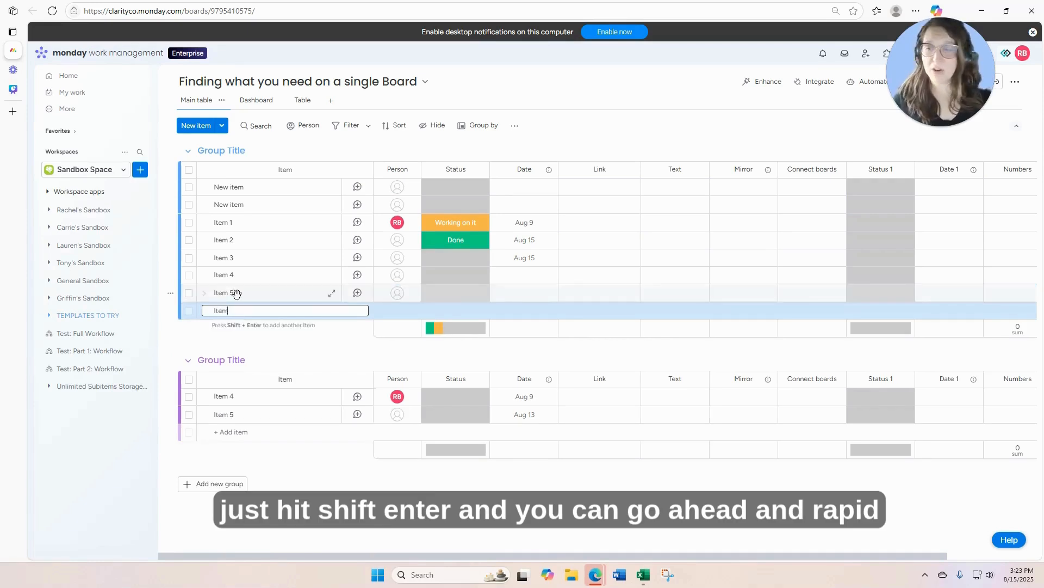
text( 6)
key(shift+Return)
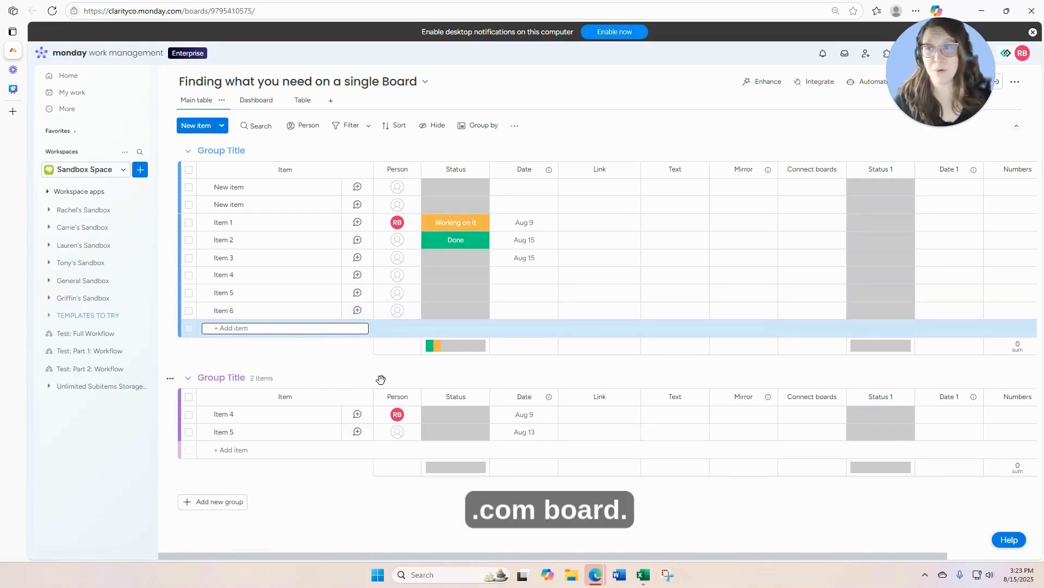
Add a new group of items above the existing groups and another new group below them
click(224, 128)
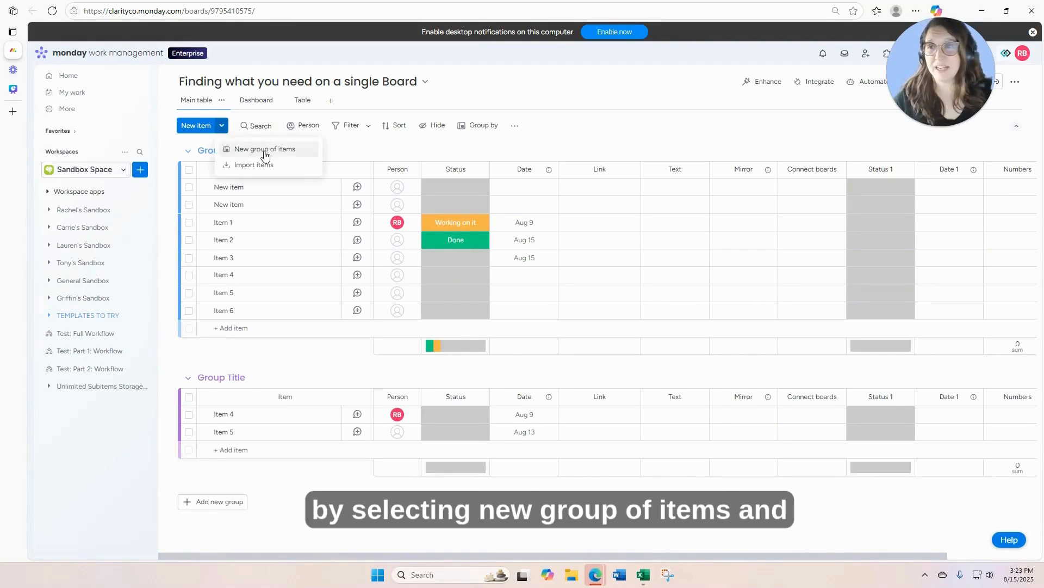
click(265, 150)
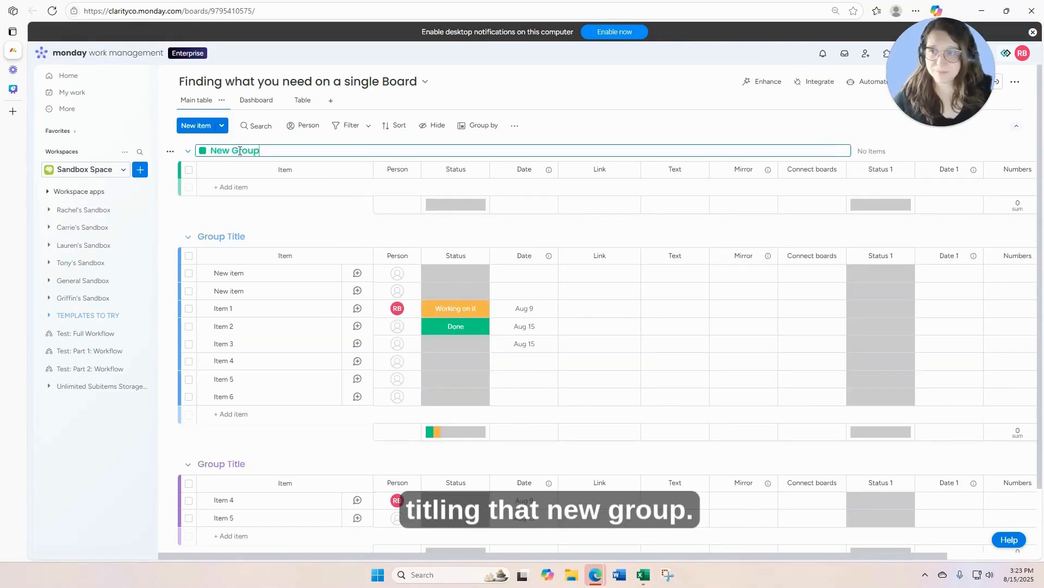
scroll(240, 198, down, 2)
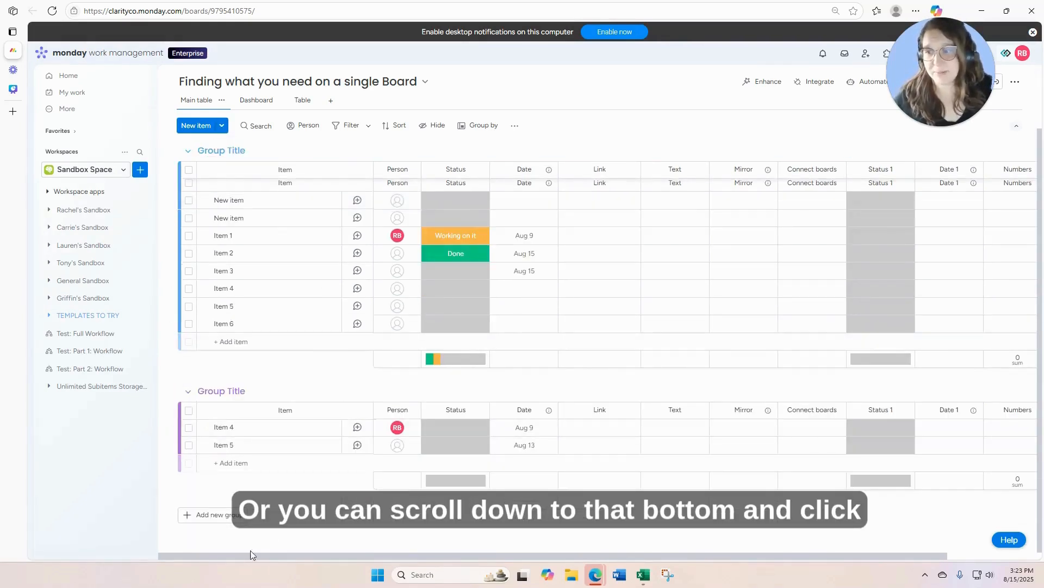
click(220, 515)
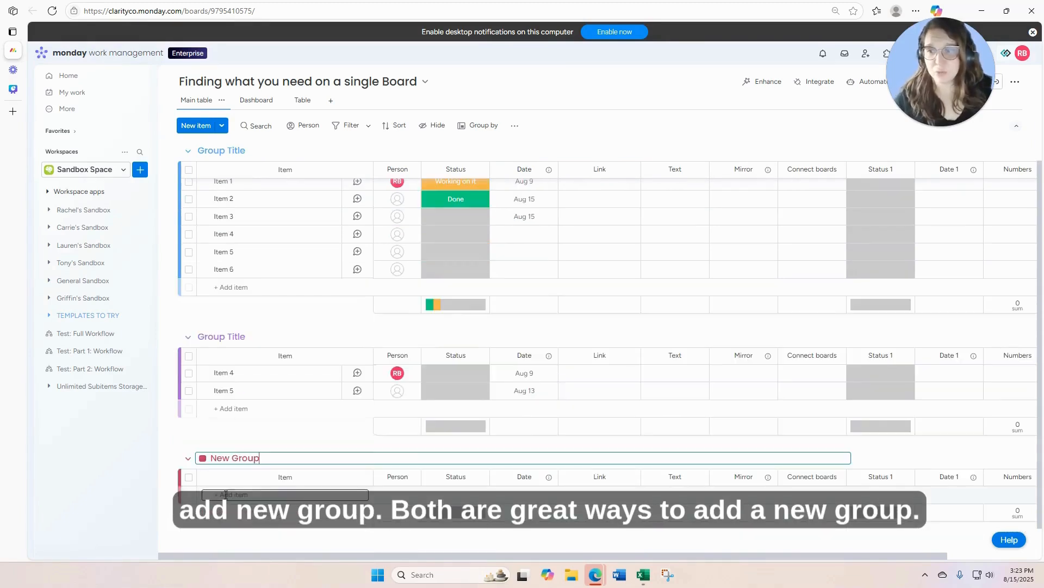
scroll(225, 496, up, 3)
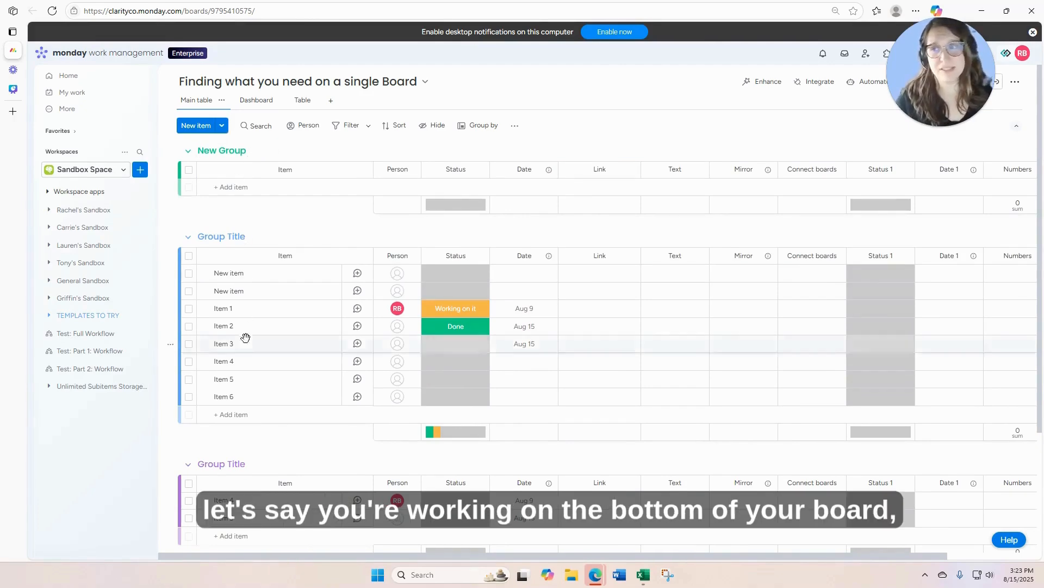
scroll(245, 340, down, 3)
scroll(270, 432, up, 1)
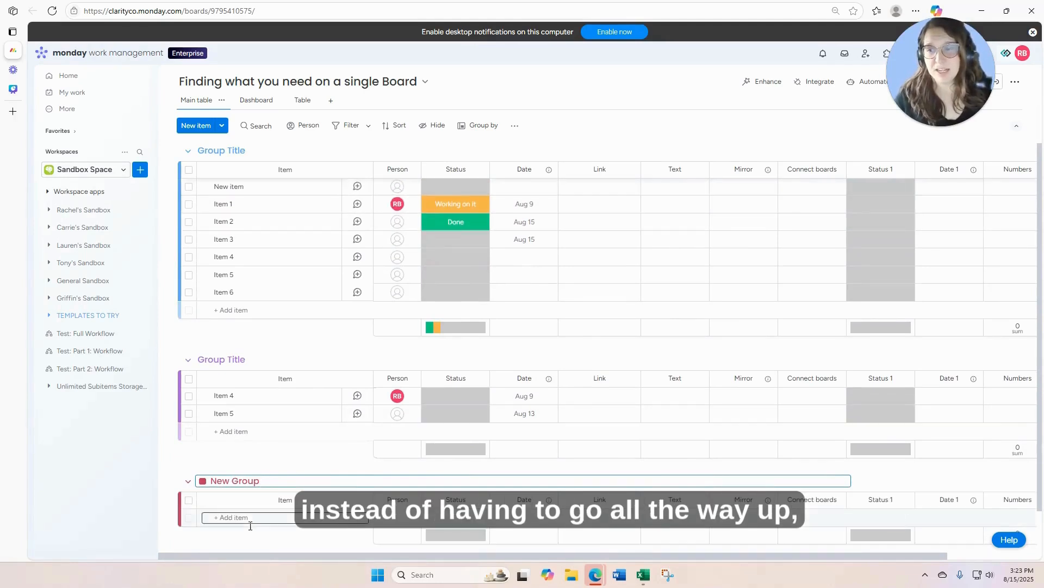
click(221, 126)
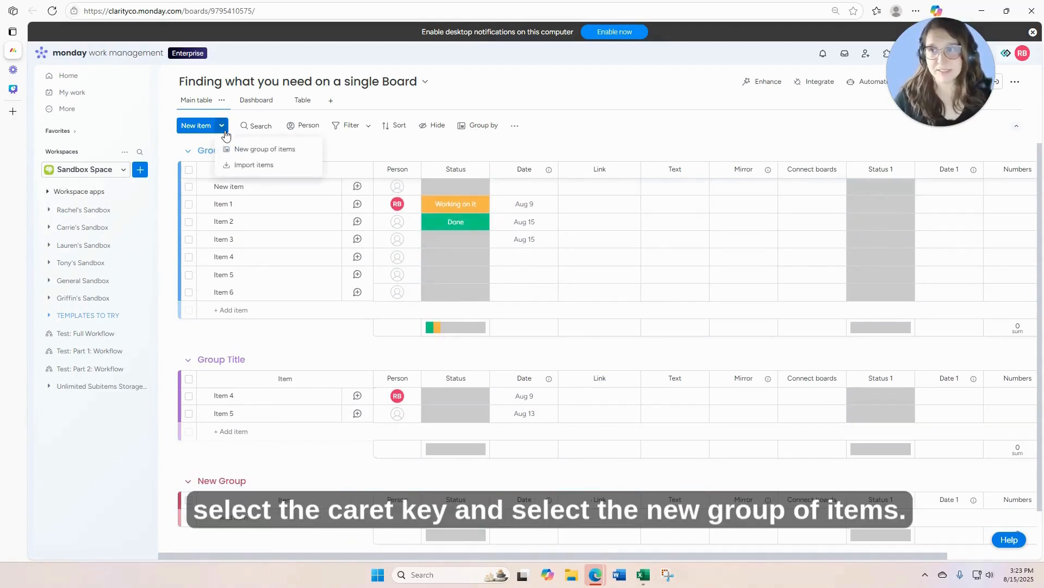
scroll(306, 438, down, 1)
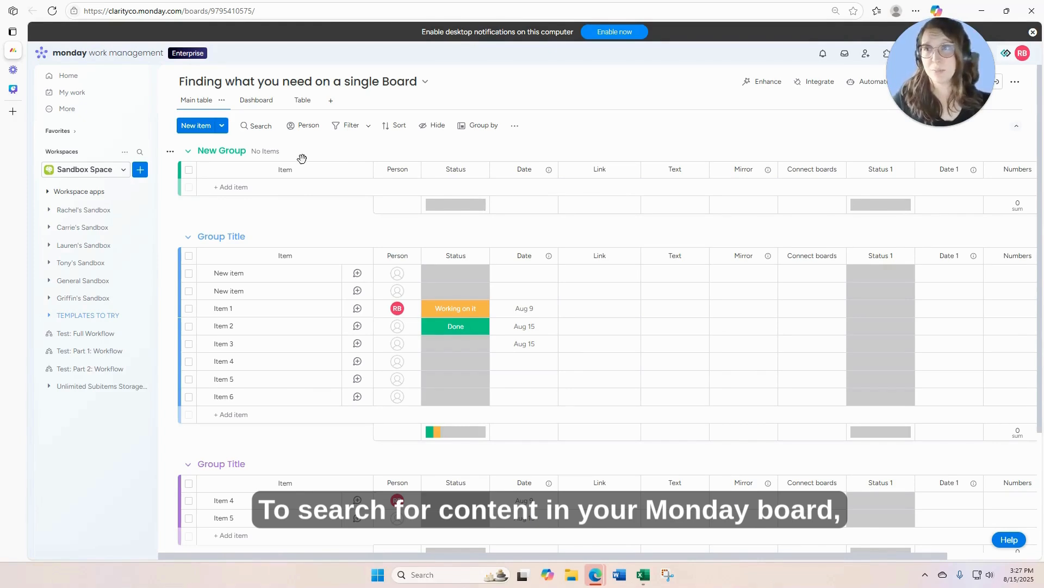
Search the board for "item" and for an assignee's first name, clearing each search
click(256, 125)
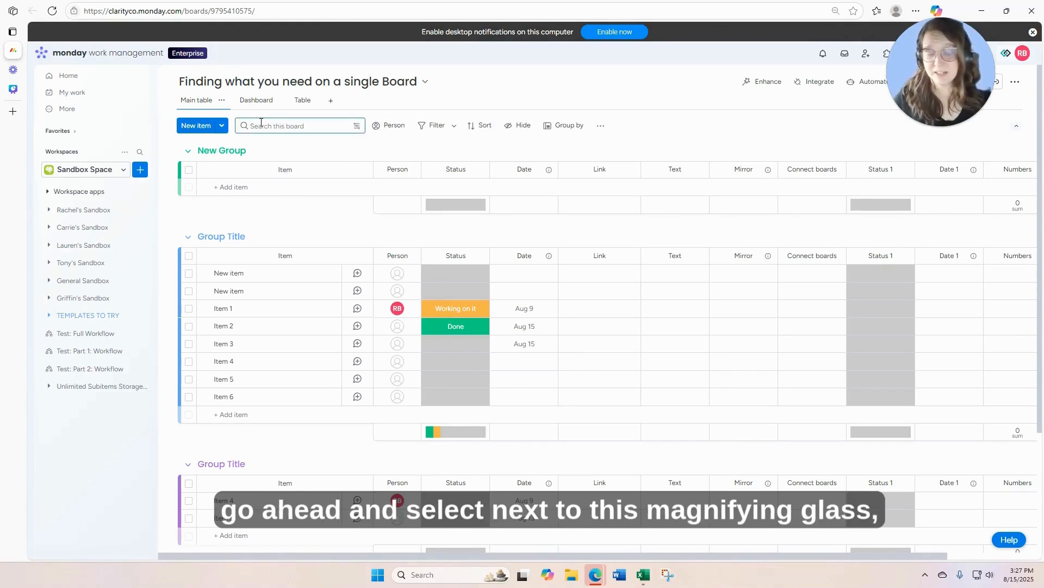
text(item)
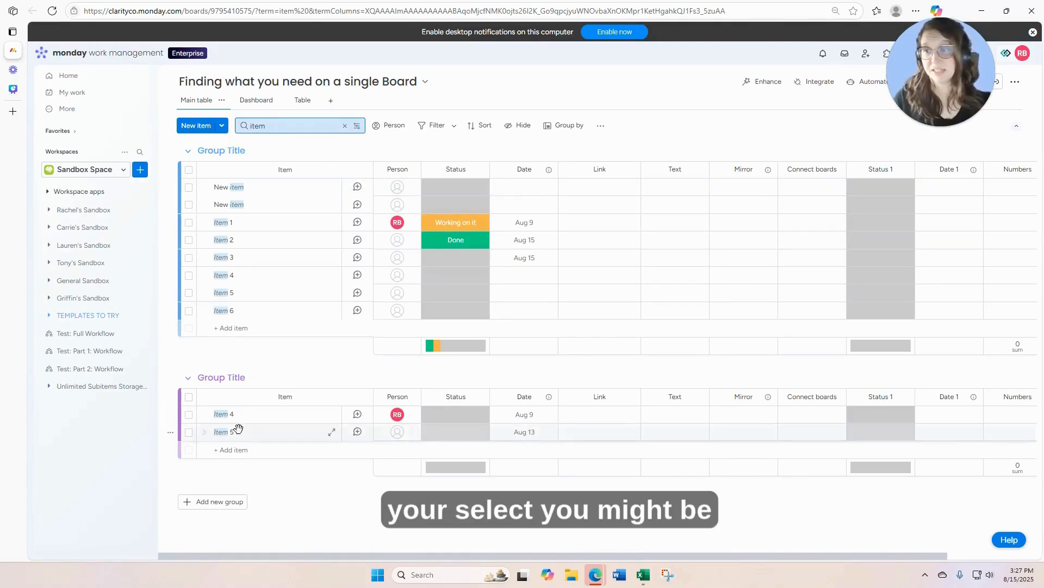
click(346, 127)
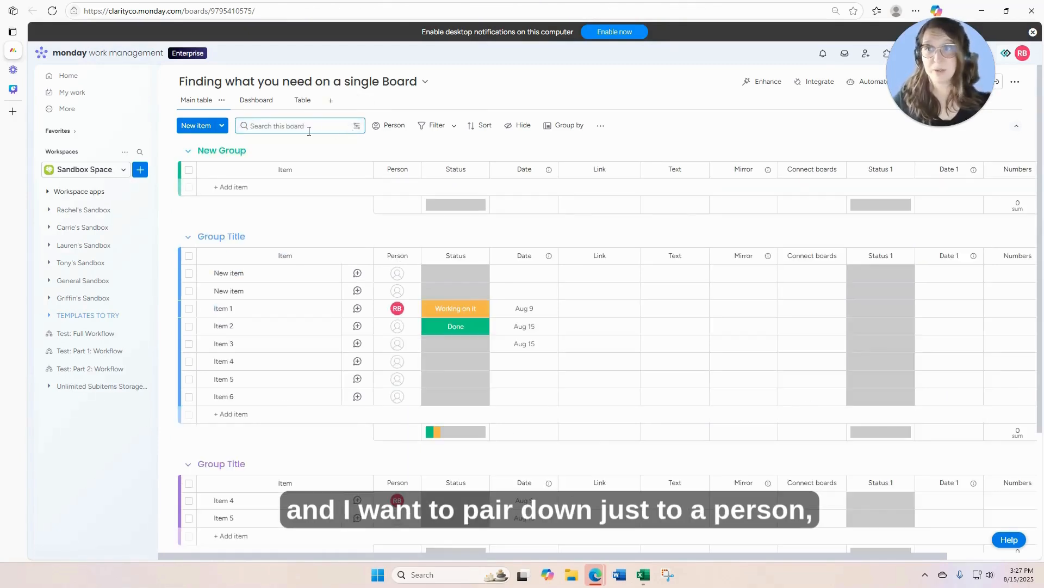
text(rachel)
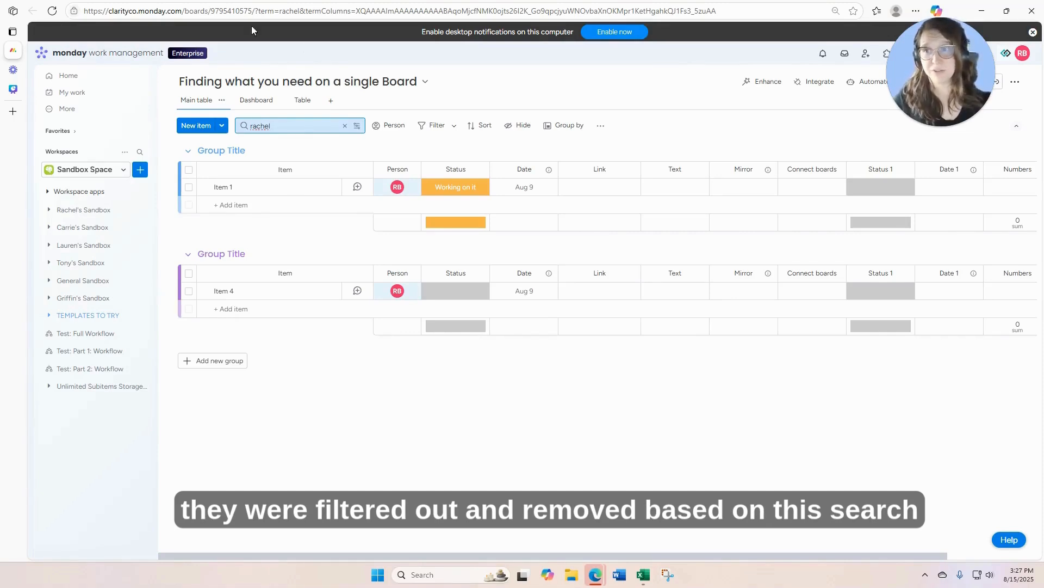
click(345, 125)
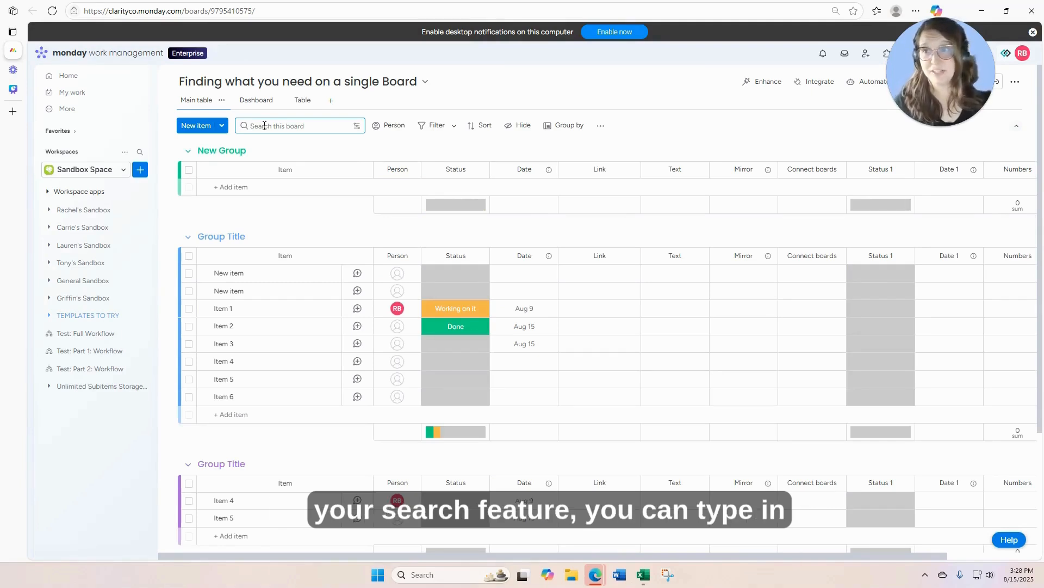
Search the board for "item" and limit the searched columns to Name by excluding Person, Status and Date
text(item)
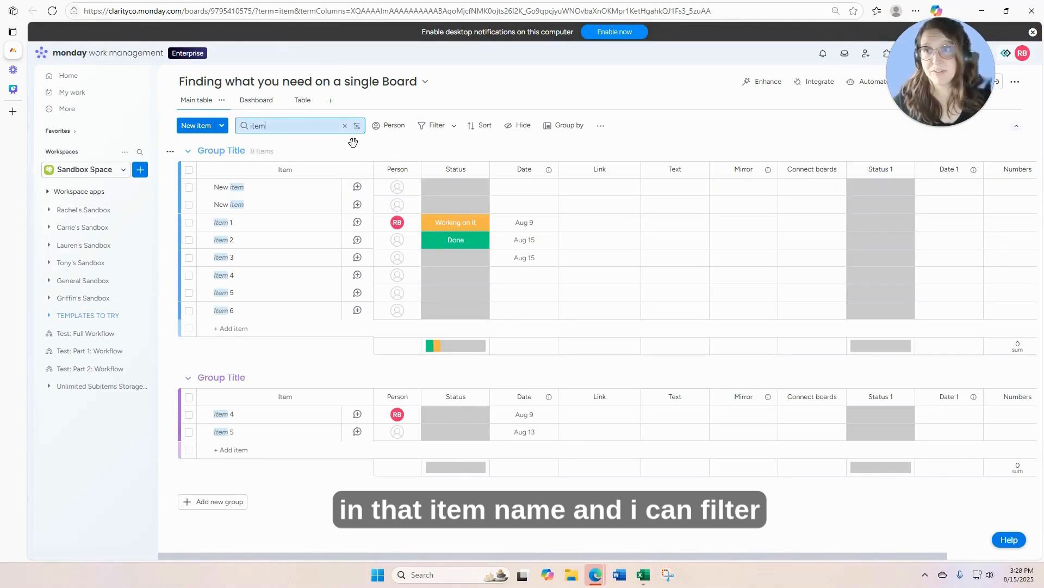
click(357, 125)
scroll(271, 220, down, 3)
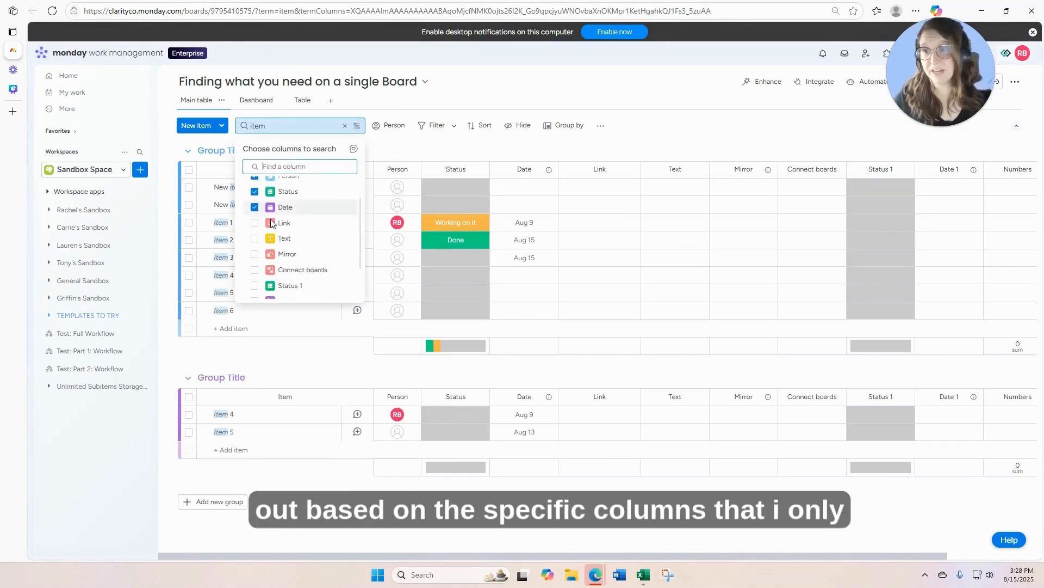
scroll(272, 224, up, 3)
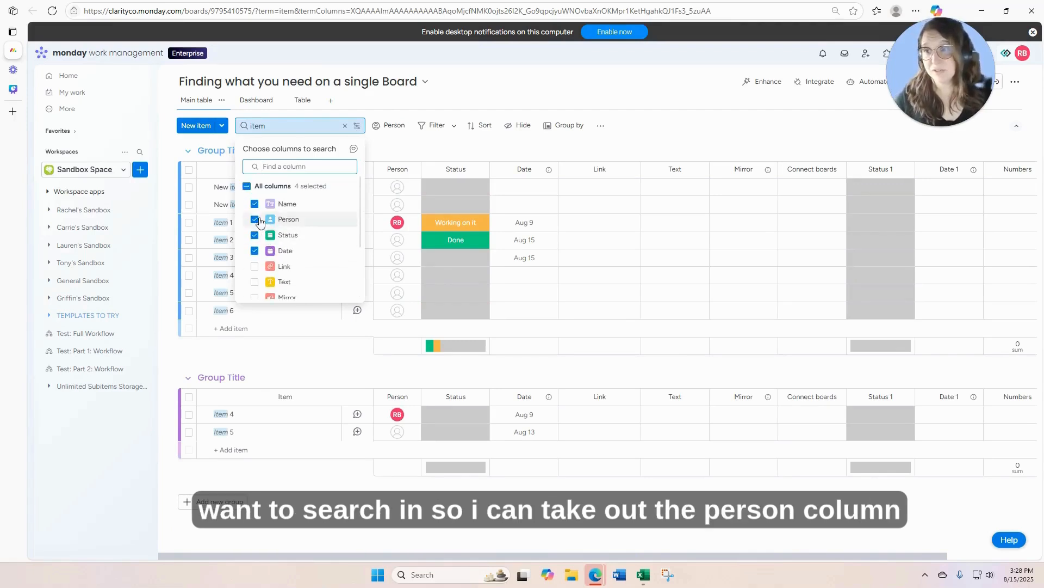
click(255, 219)
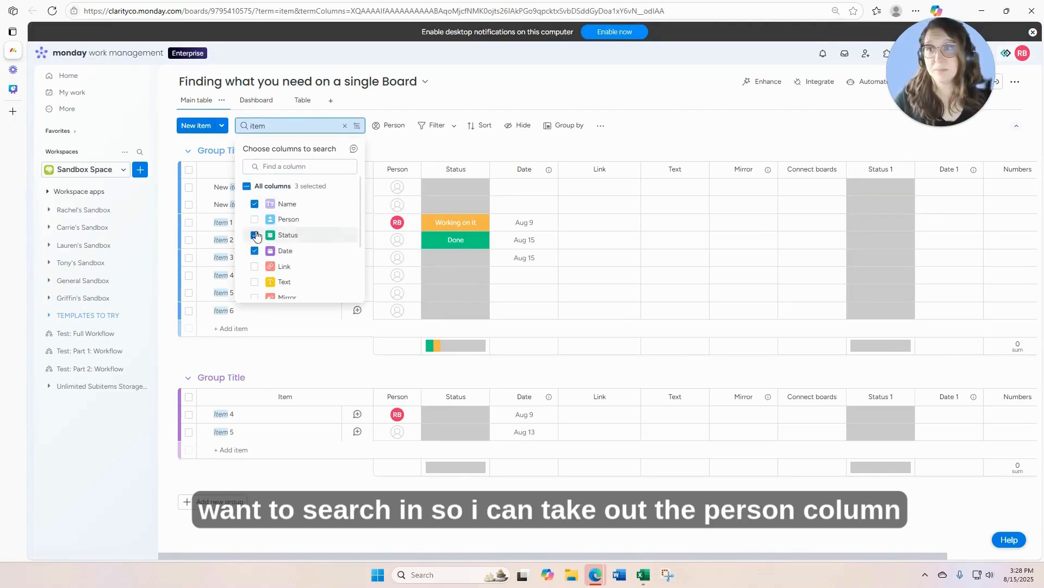
click(254, 236)
click(255, 250)
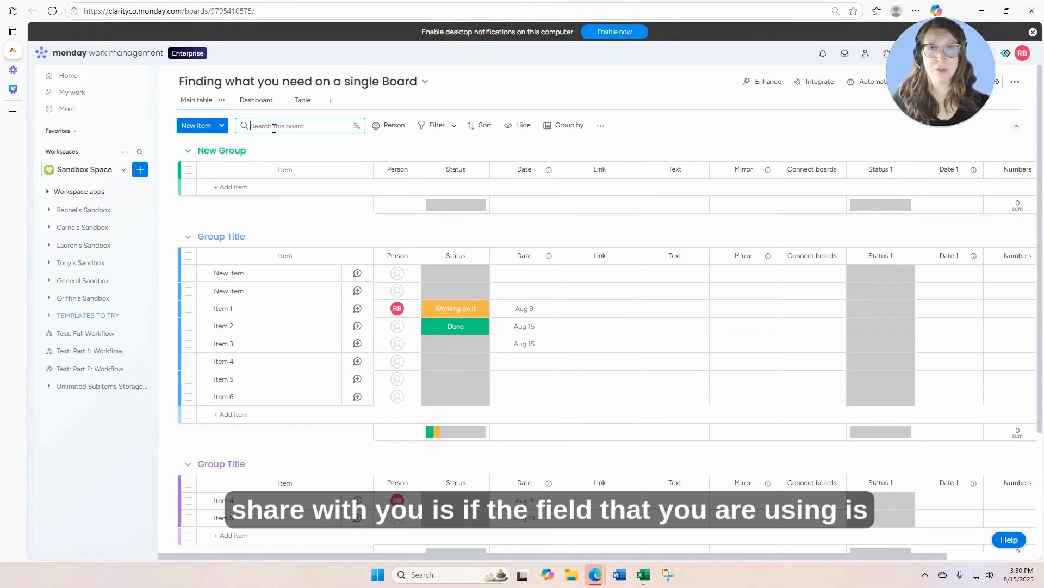
Combine a board search for "item" with a filter on the only listed person, and clear both
click(273, 129)
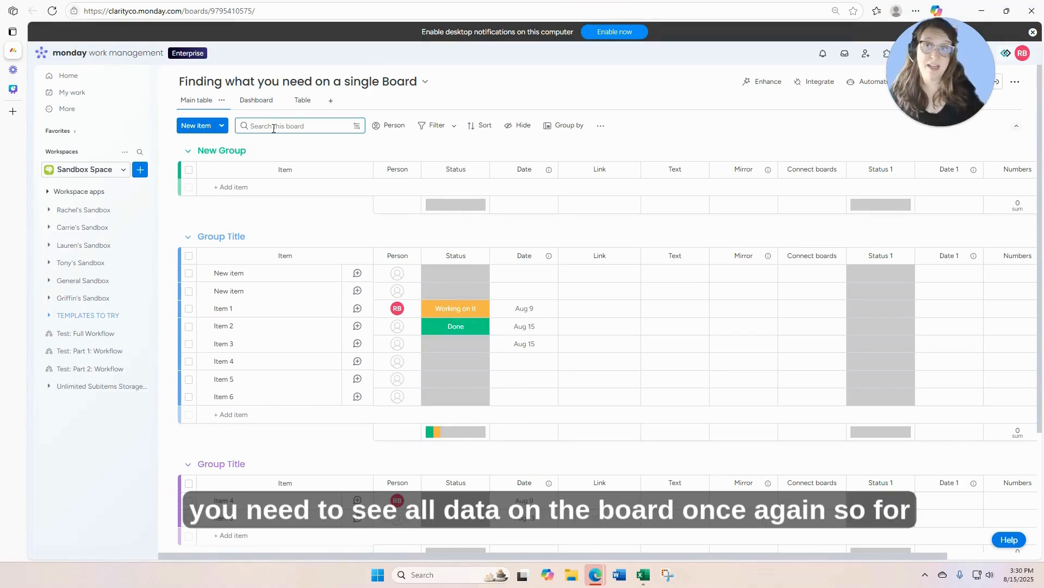
text(item)
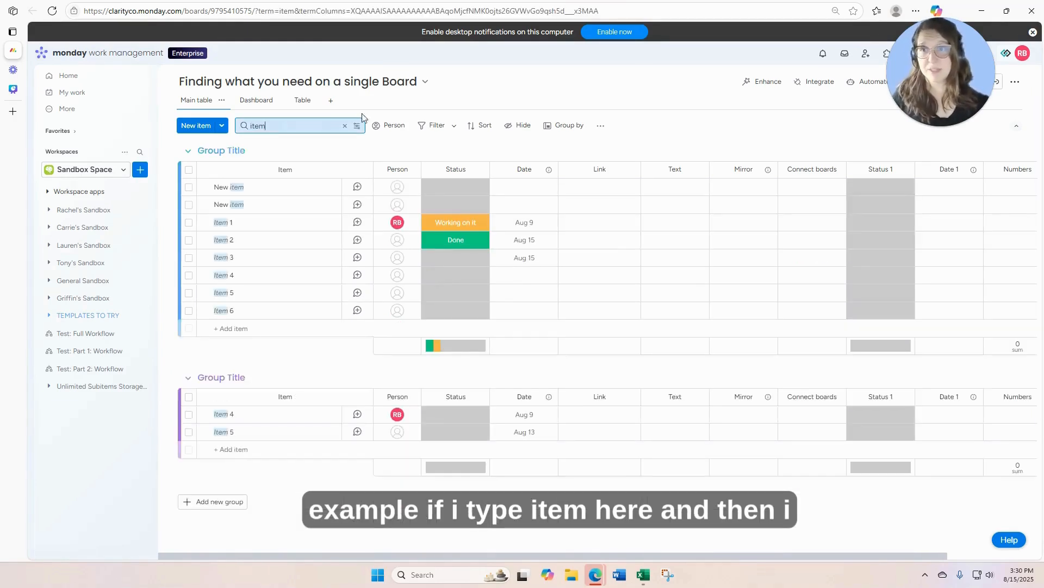
click(388, 125)
click(386, 179)
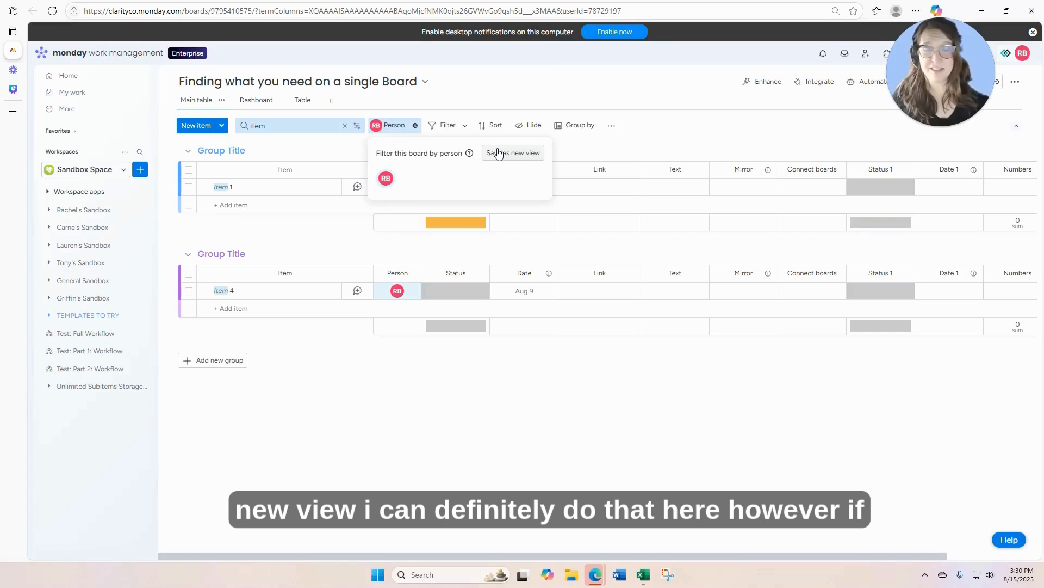
click(329, 140)
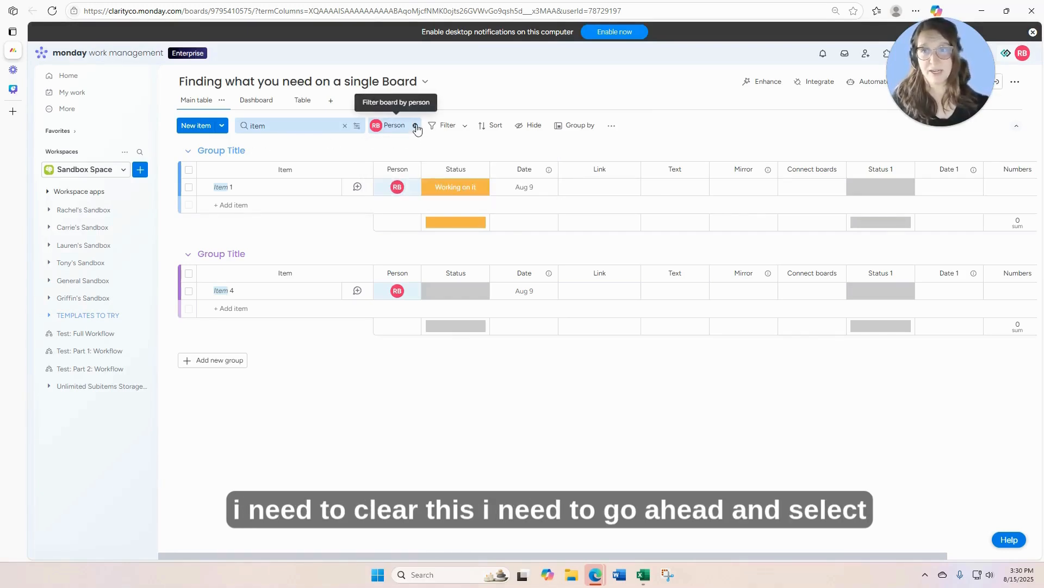
click(415, 126)
click(345, 125)
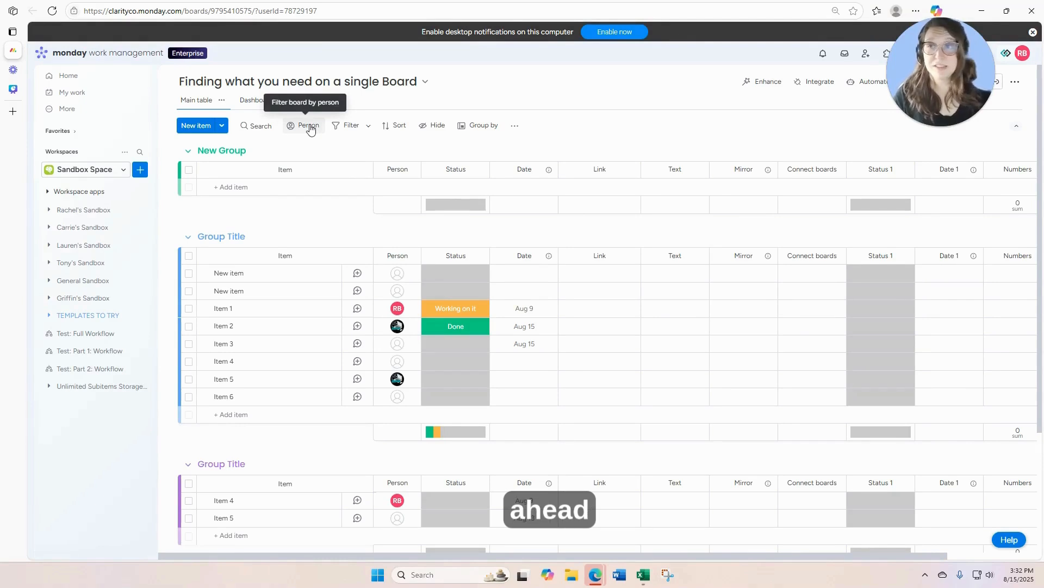
Filter the board by the first listed person, and switch the person filter to the second listed assignee
click(310, 127)
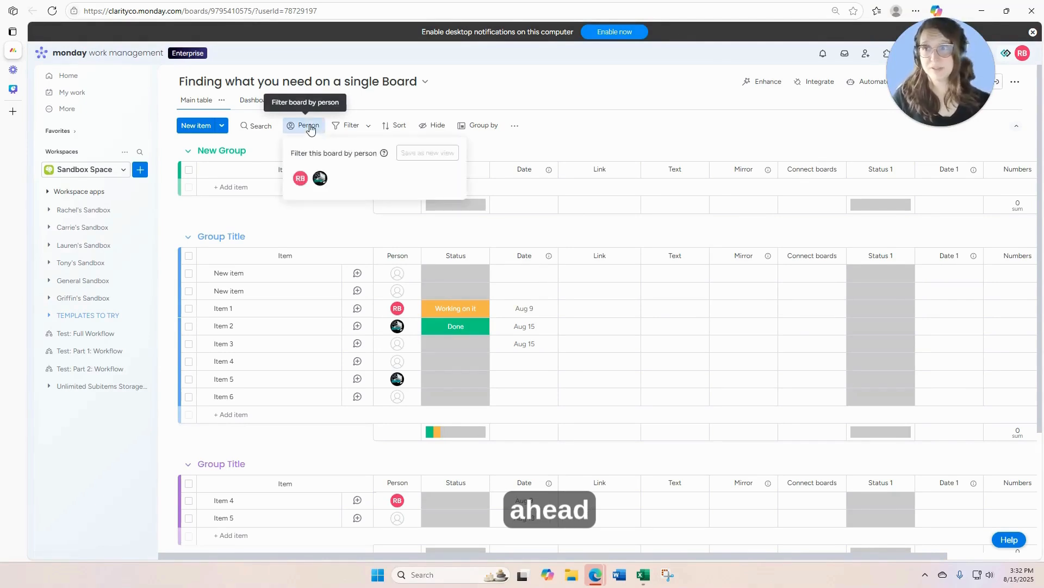
click(302, 179)
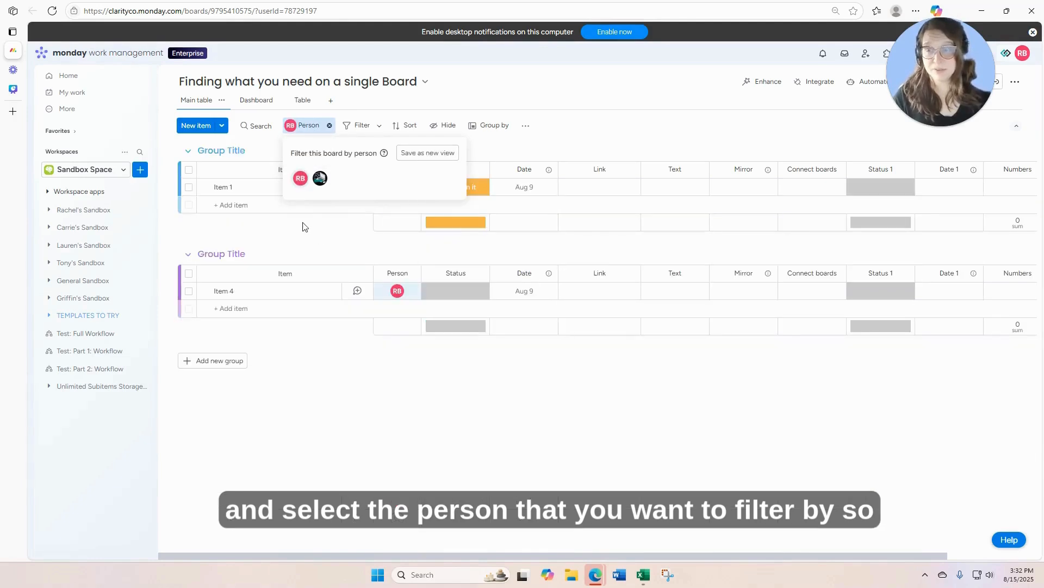
click(320, 178)
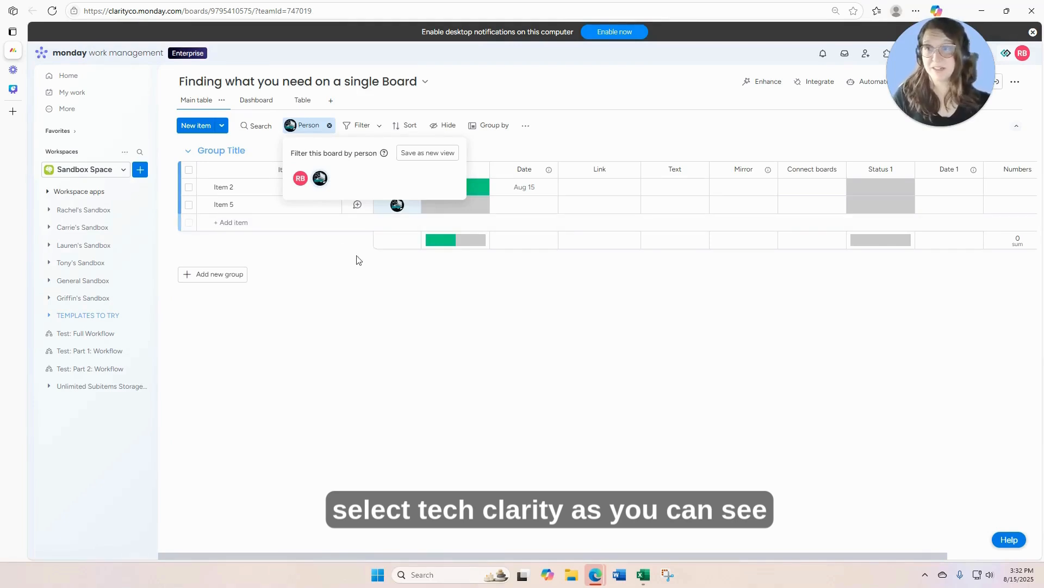
click(322, 263)
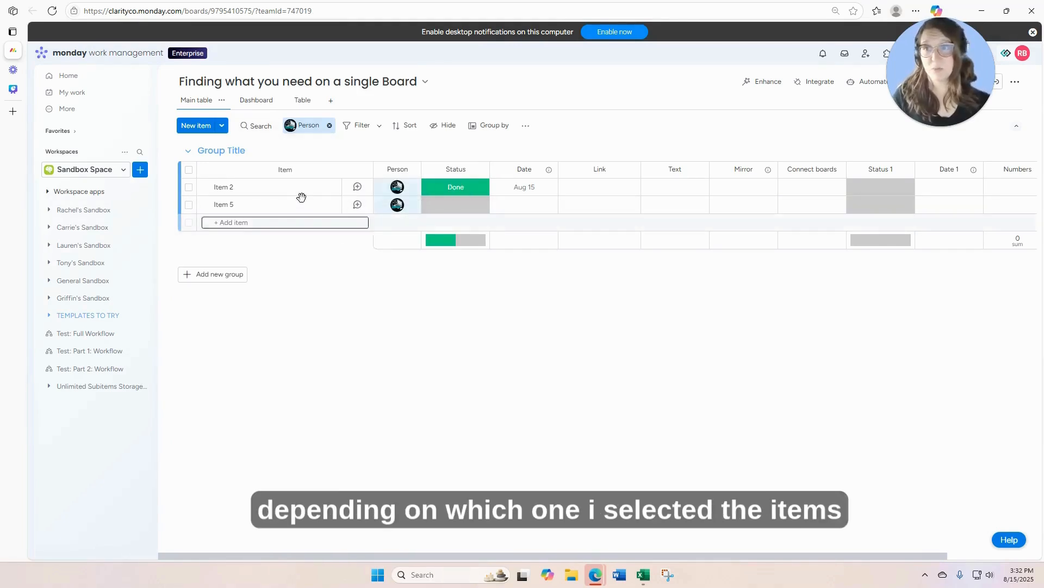
Switch the board's person filter back to the first listed person
click(297, 128)
click(300, 179)
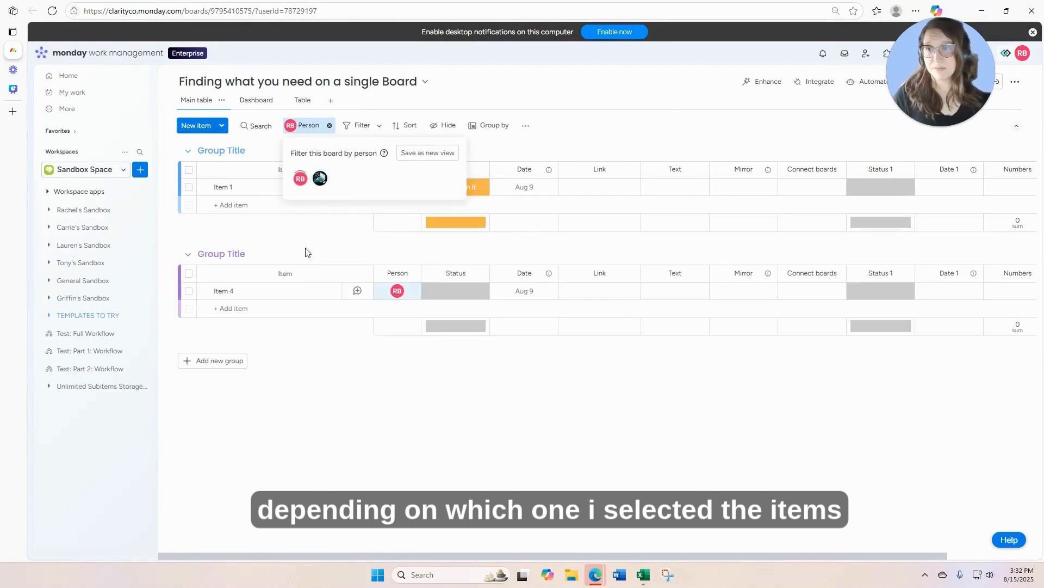
click(317, 379)
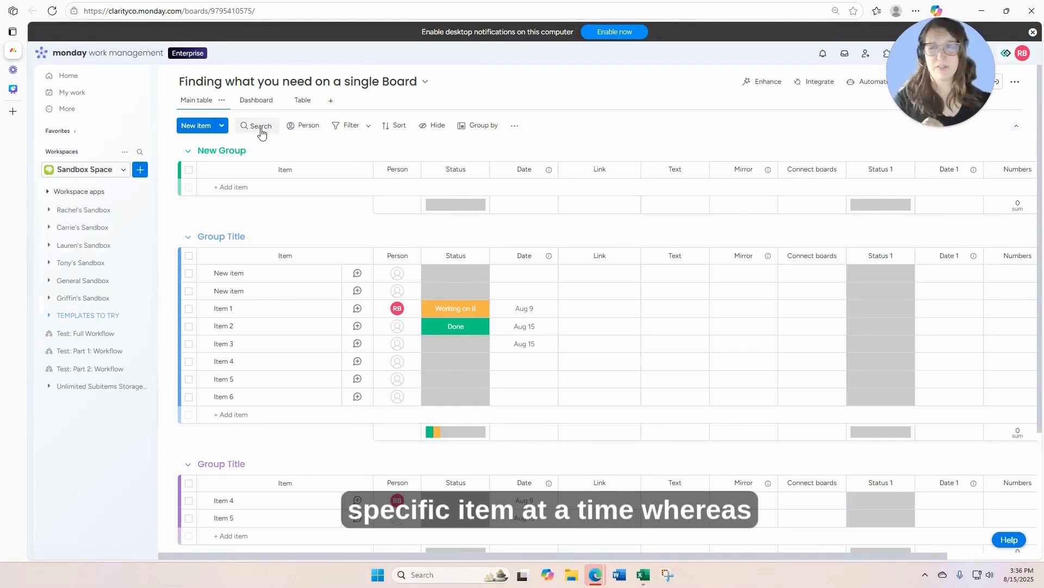
Try a Done quick filter on Status 1, and replace it with Blank for Status 1 and Unassigned for Person
click(349, 129)
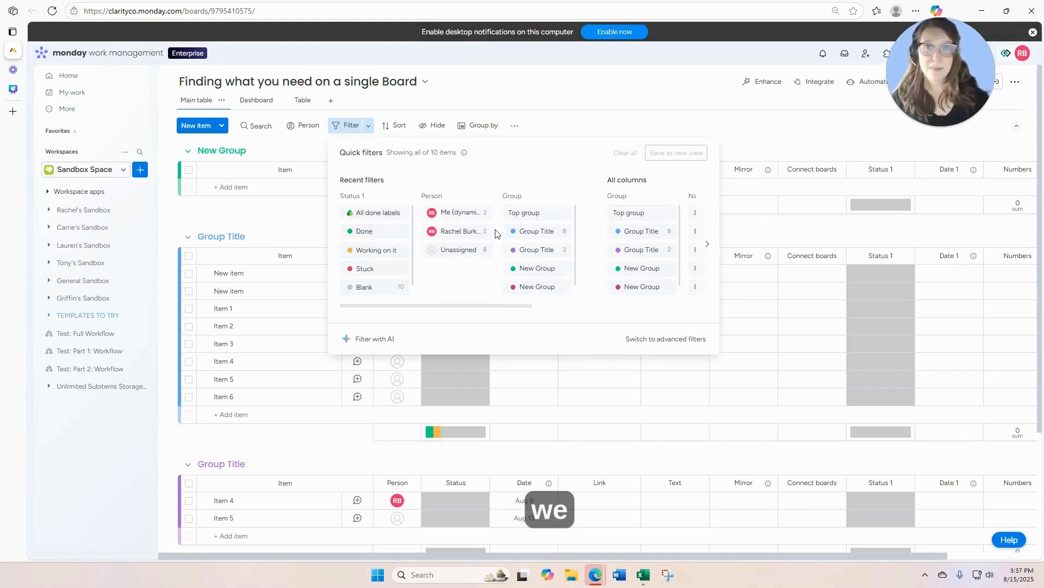
click(398, 232)
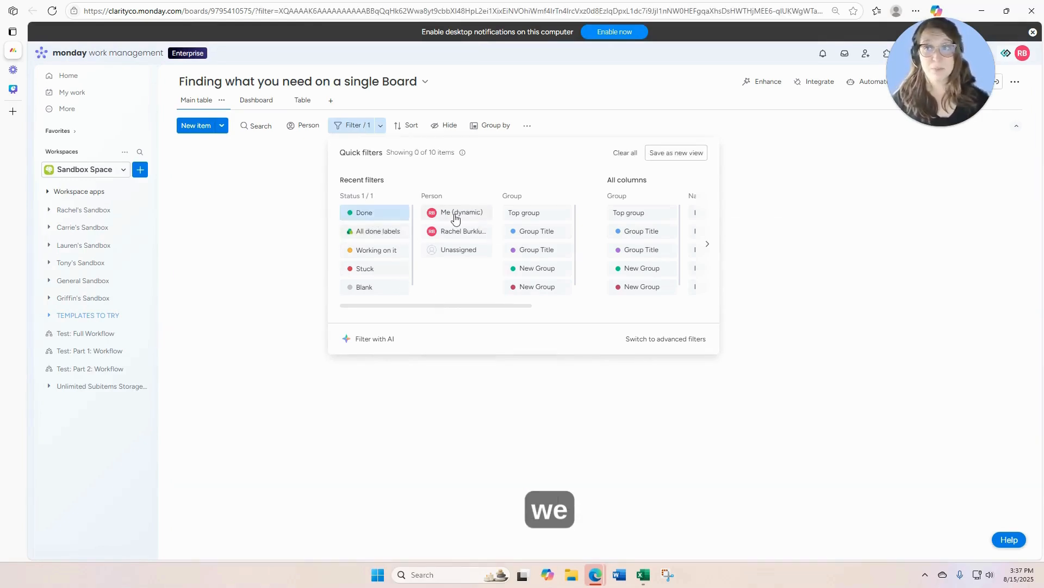
click(374, 213)
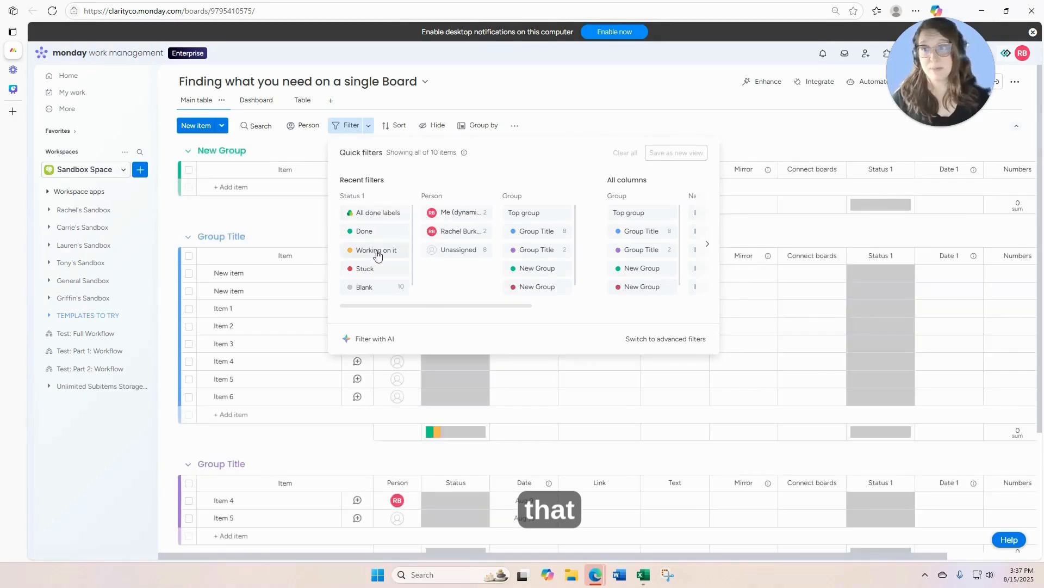
click(375, 285)
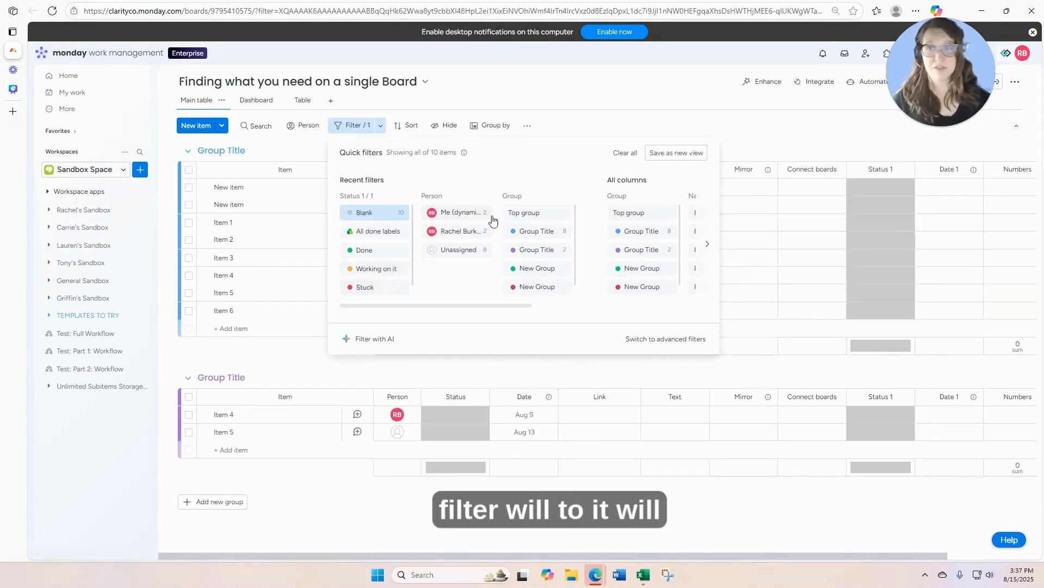
click(462, 249)
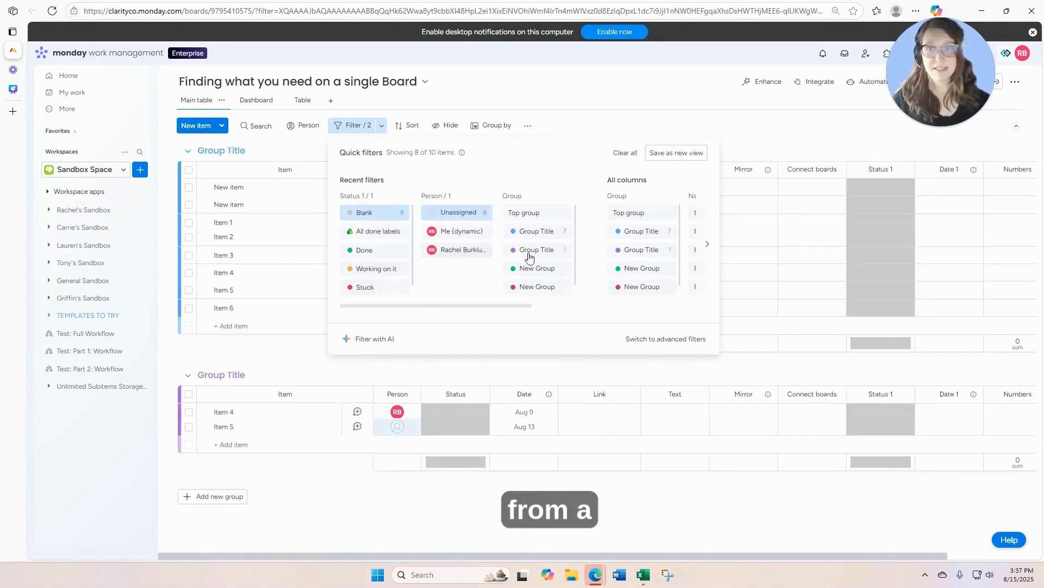
Add a Past Dates quick filter on the Date column and close the filters
scroll(537, 243, down, 1)
drag(523, 308, 703, 333)
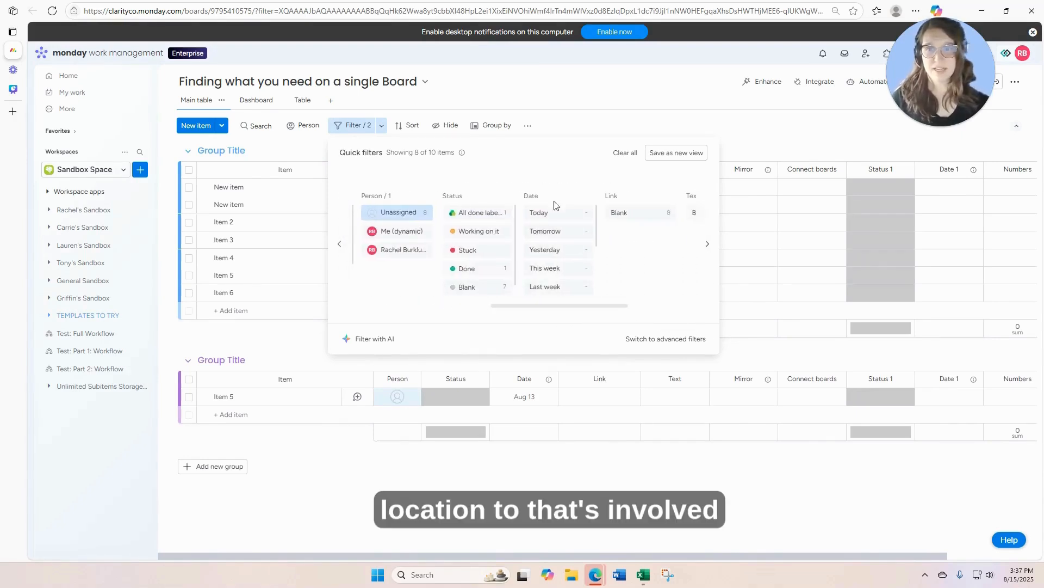
scroll(560, 272, down, 2)
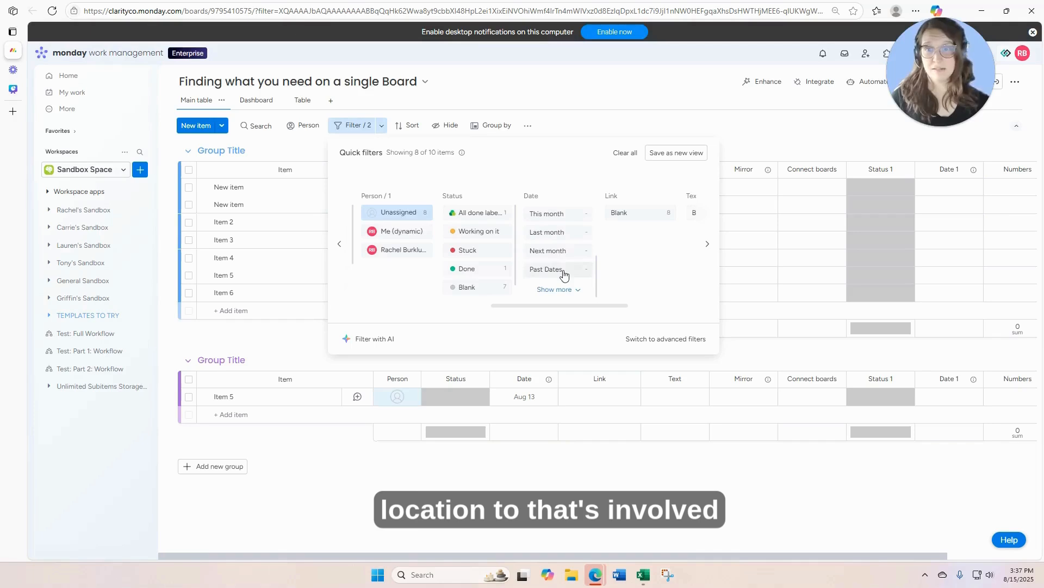
click(562, 271)
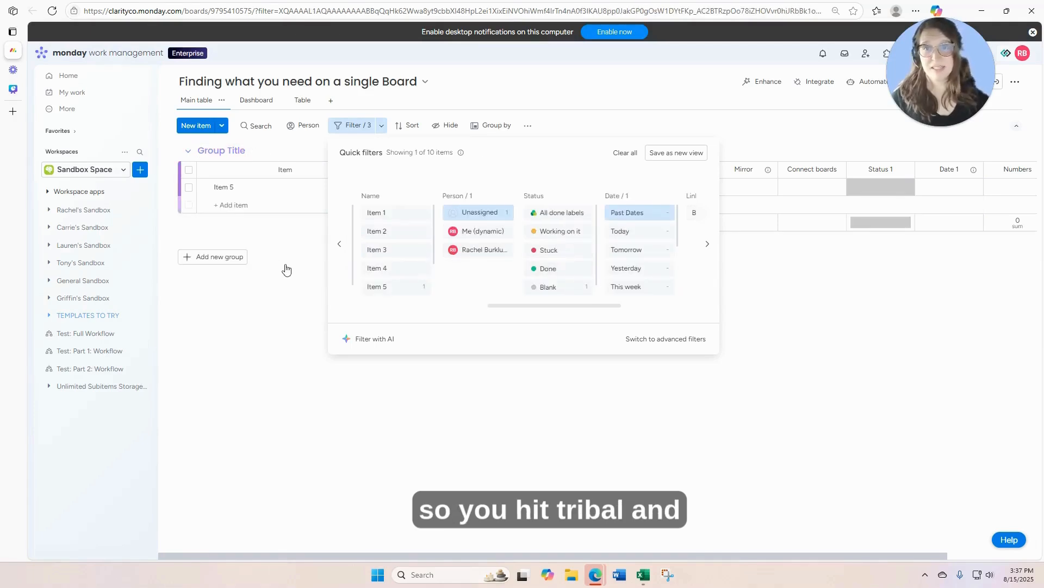
click(285, 270)
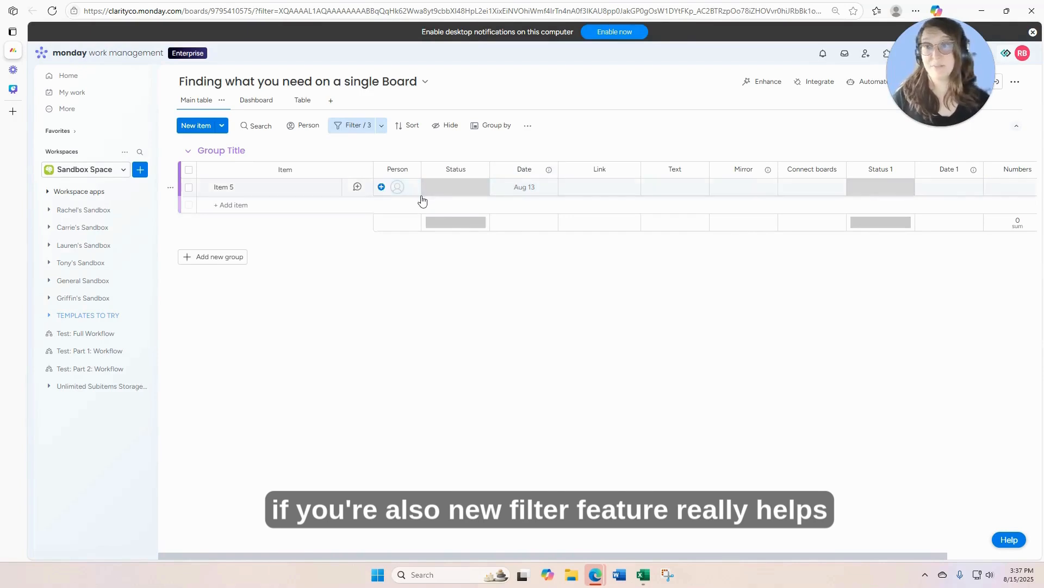
Clear all filters from the board using the advanced filters
click(382, 128)
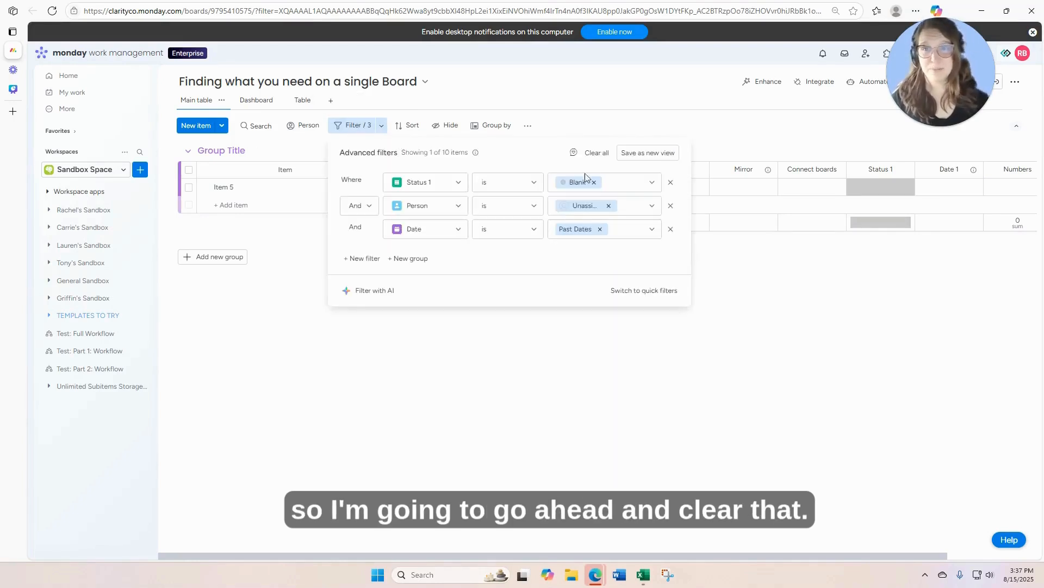
click(590, 156)
click(346, 127)
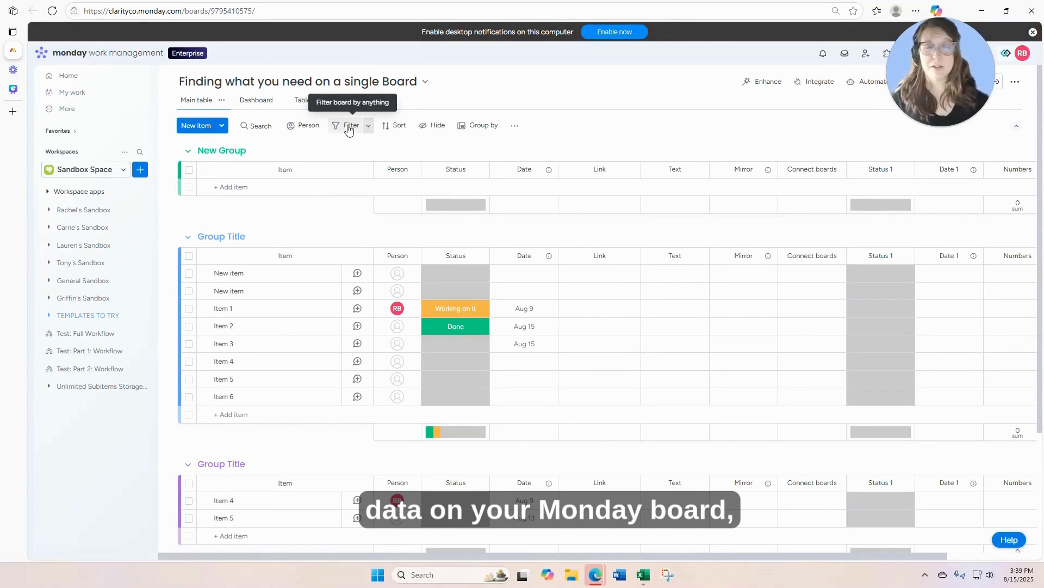
Open the board's filters and switch between the quick and advanced modes, ending on the advanced filters
click(349, 128)
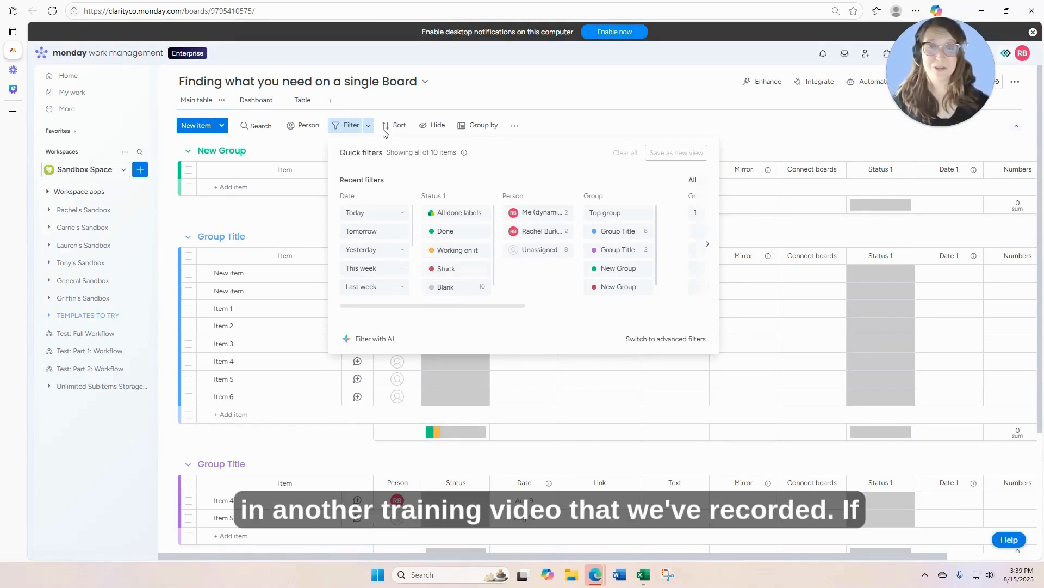
click(666, 341)
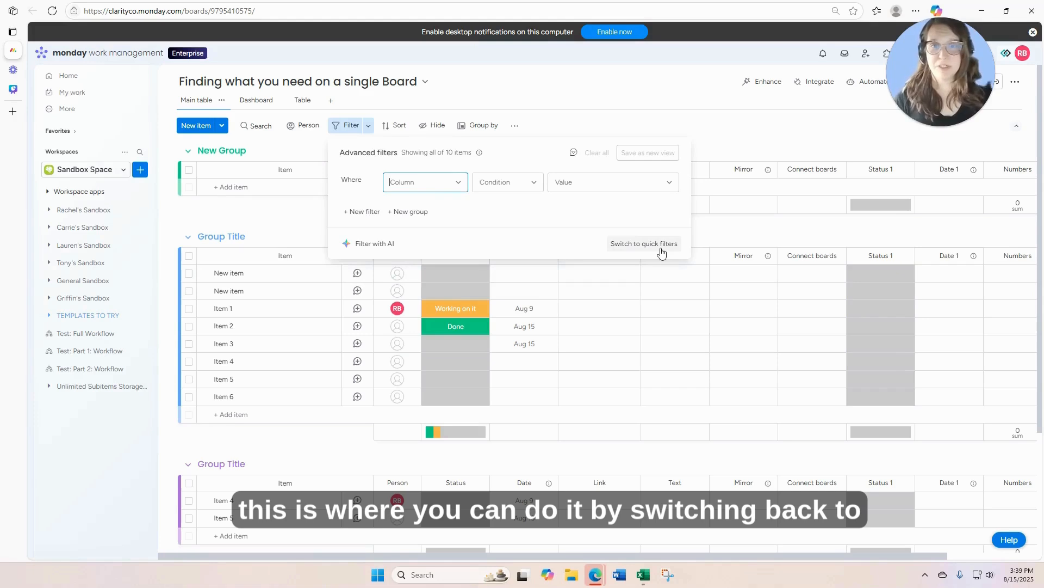
click(624, 246)
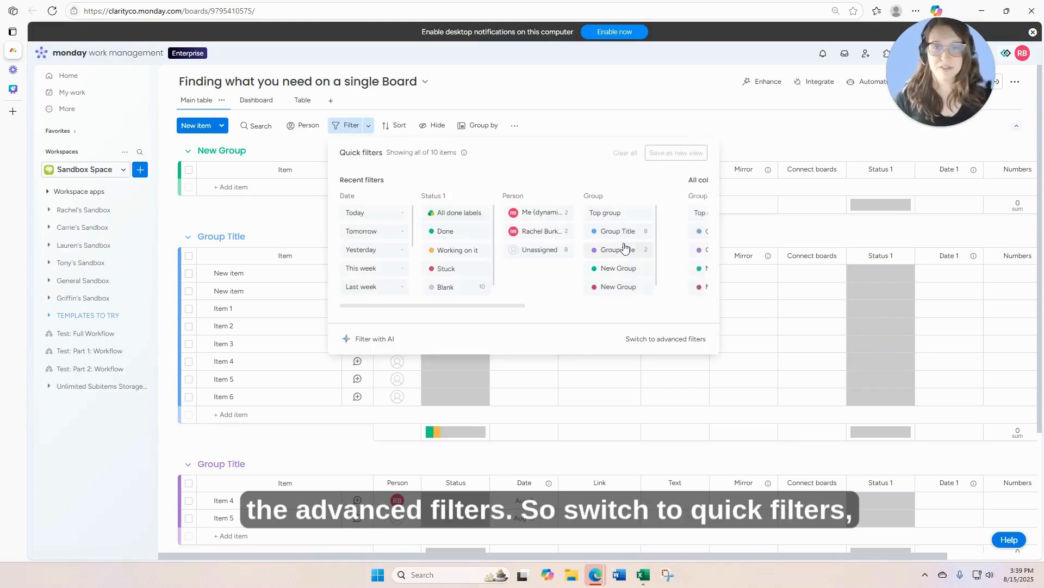
click(655, 340)
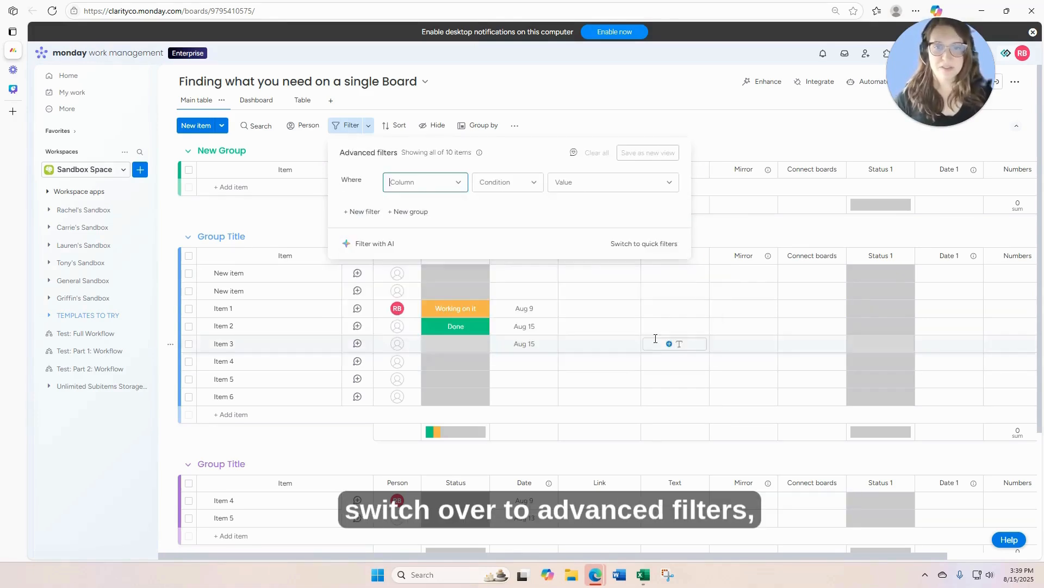
Set the first advanced filter condition to Person is Unassigned
click(451, 184)
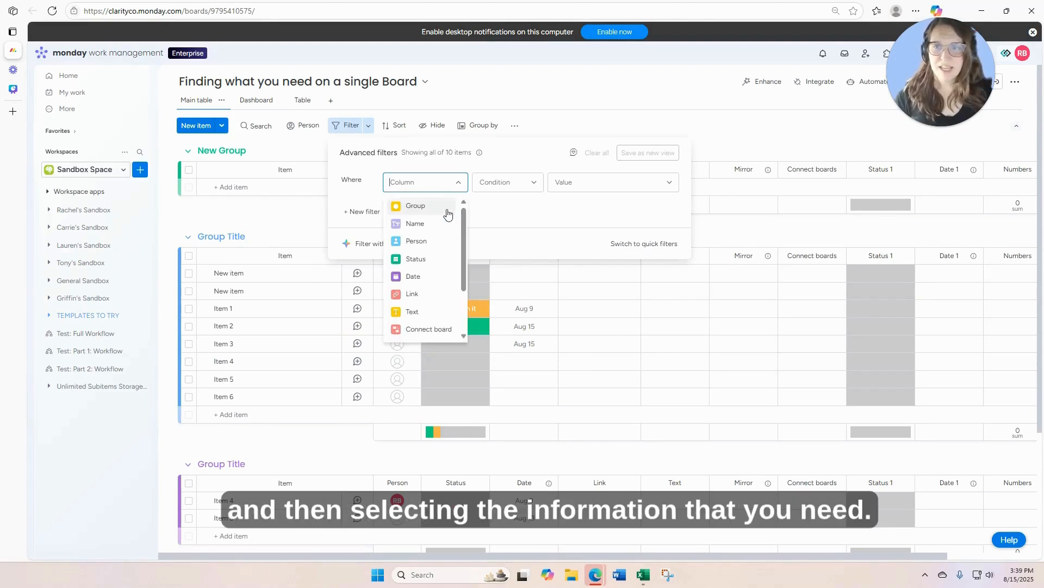
click(430, 241)
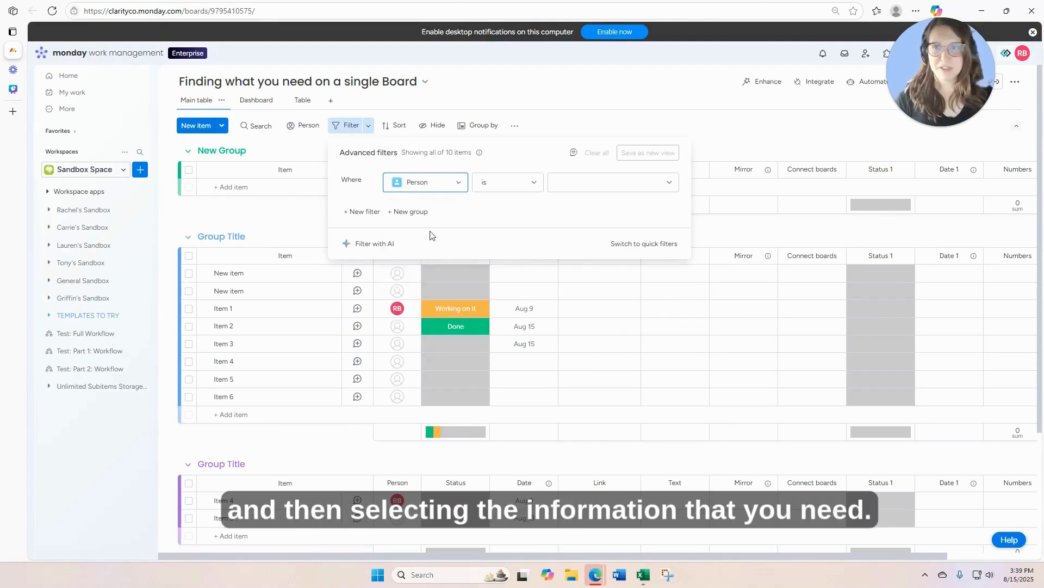
click(575, 185)
click(562, 241)
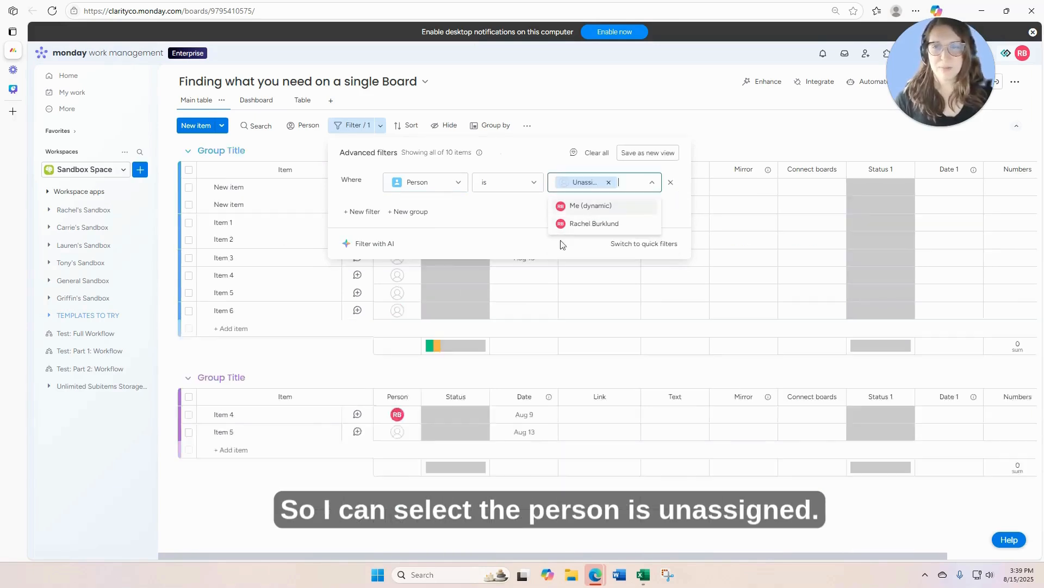
Add a second advanced filter condition, joined with And, where Group is Top group
click(361, 212)
click(422, 211)
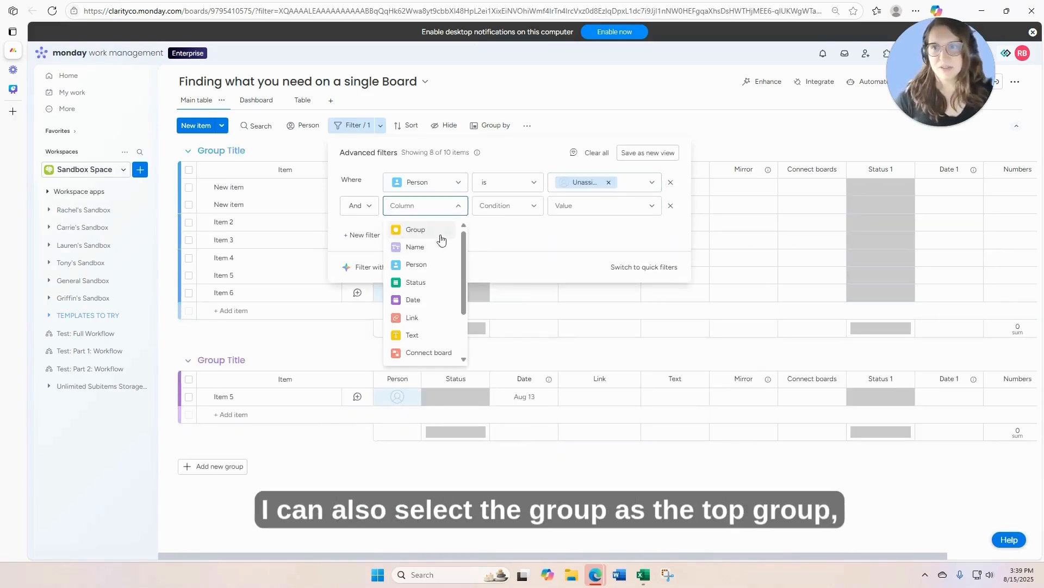
click(441, 234)
click(558, 207)
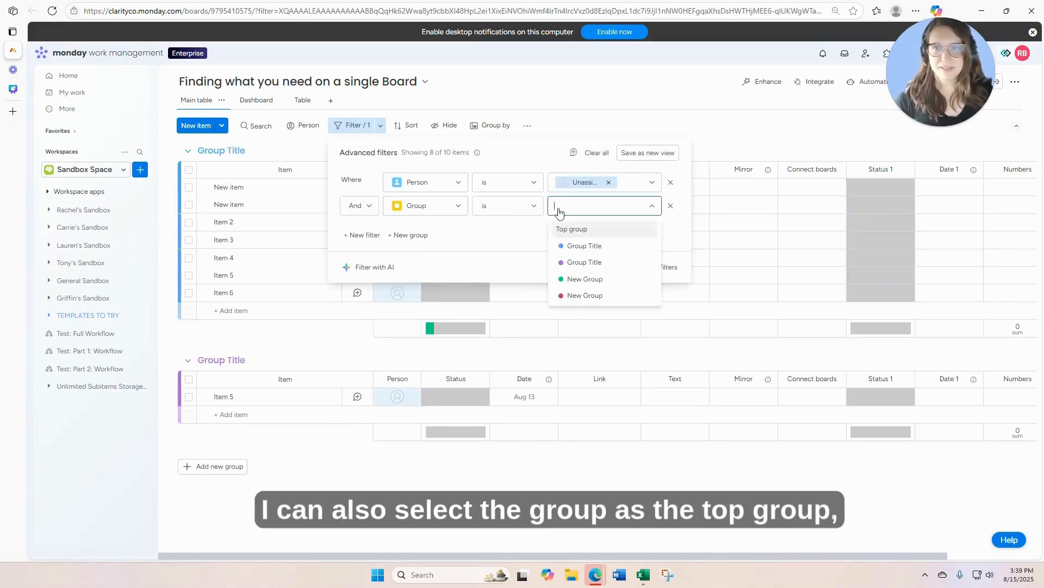
click(591, 232)
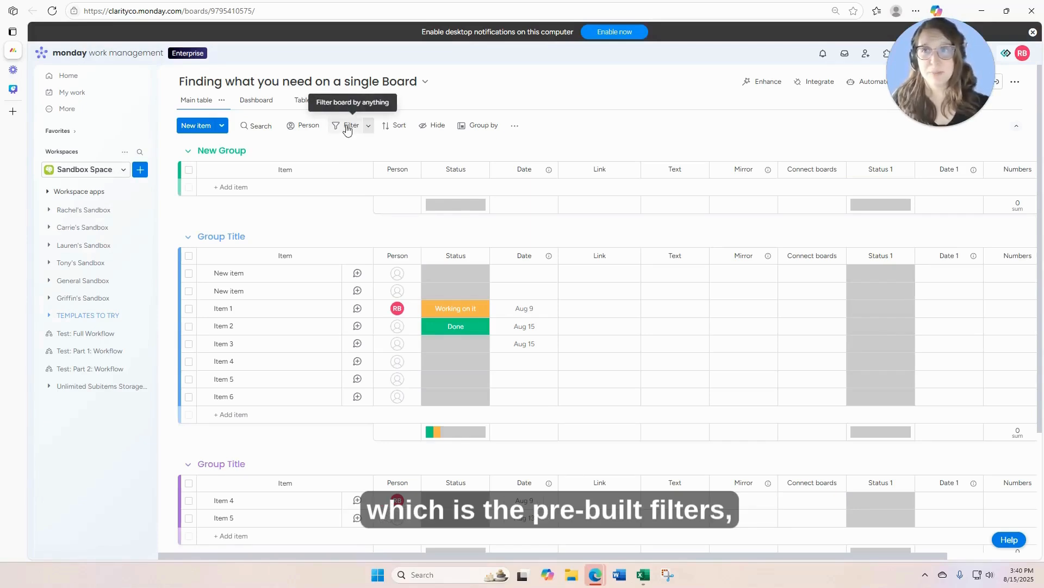
Compare reaching the advanced filters through the quick filters with opening them directly, and close them
click(348, 129)
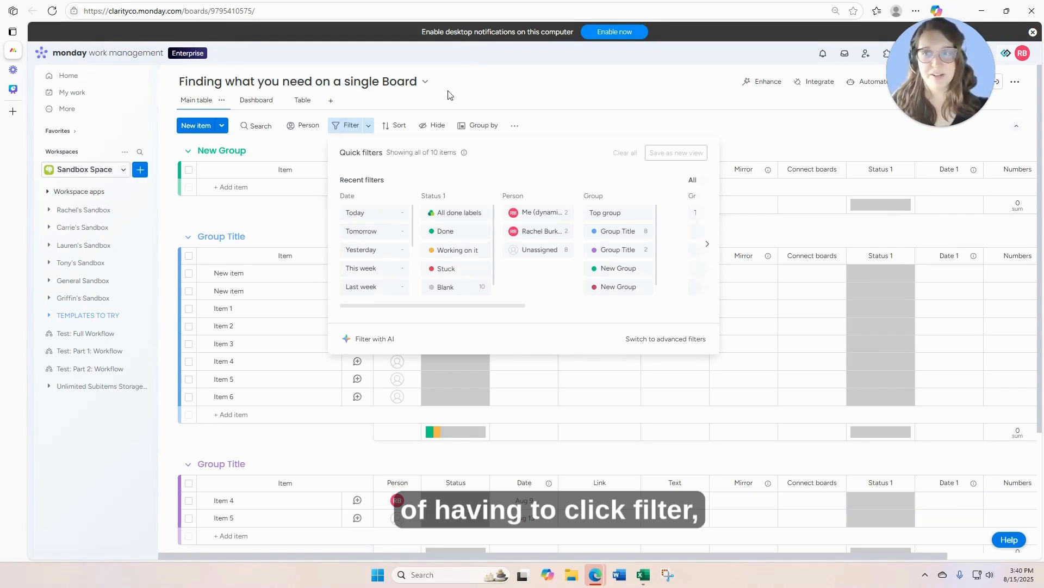
click(658, 343)
click(345, 131)
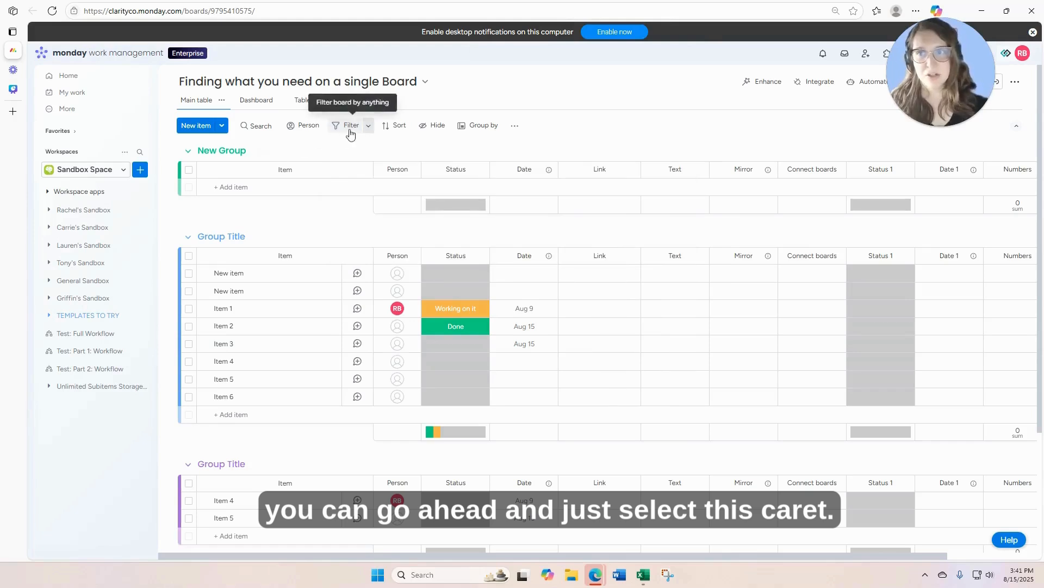
click(368, 129)
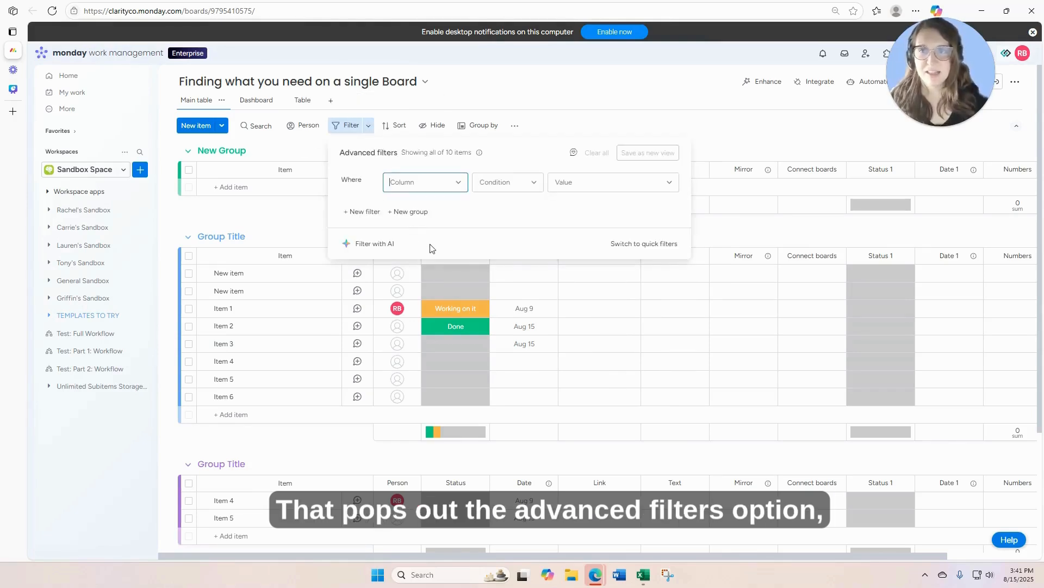
click(316, 143)
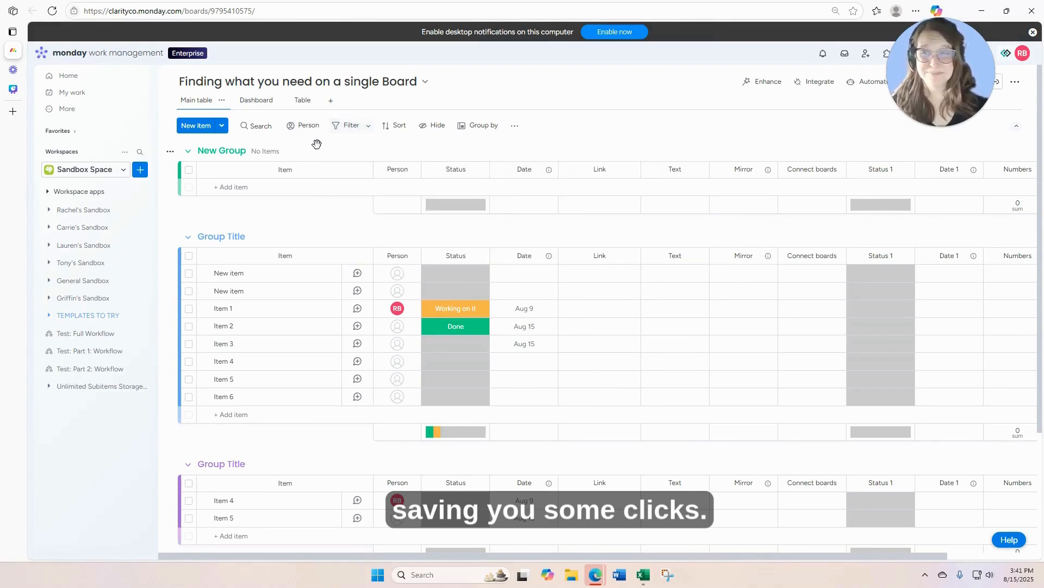
Sort the board by the Date column in descending order
click(396, 127)
click(445, 186)
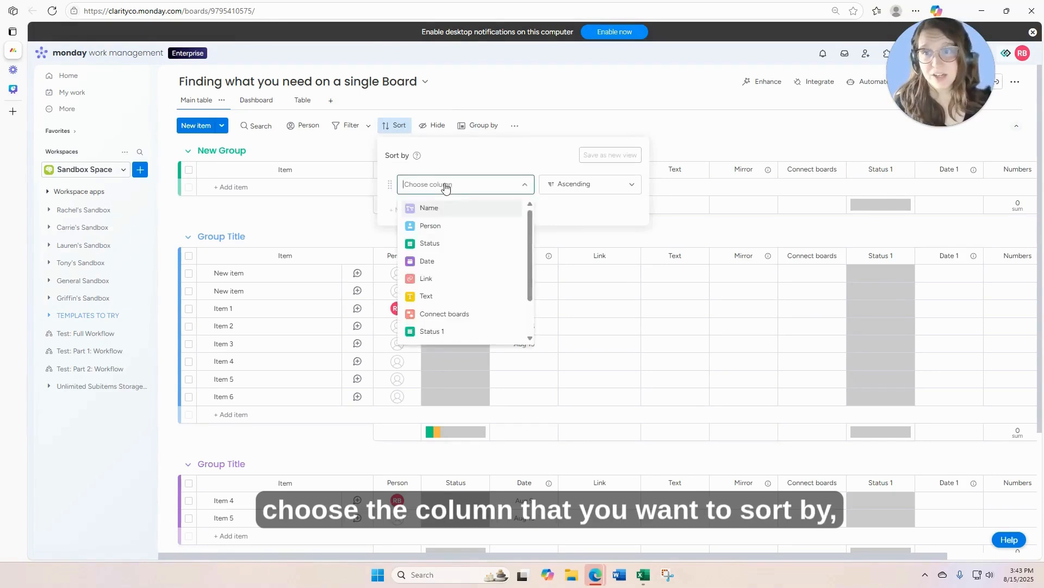
click(430, 261)
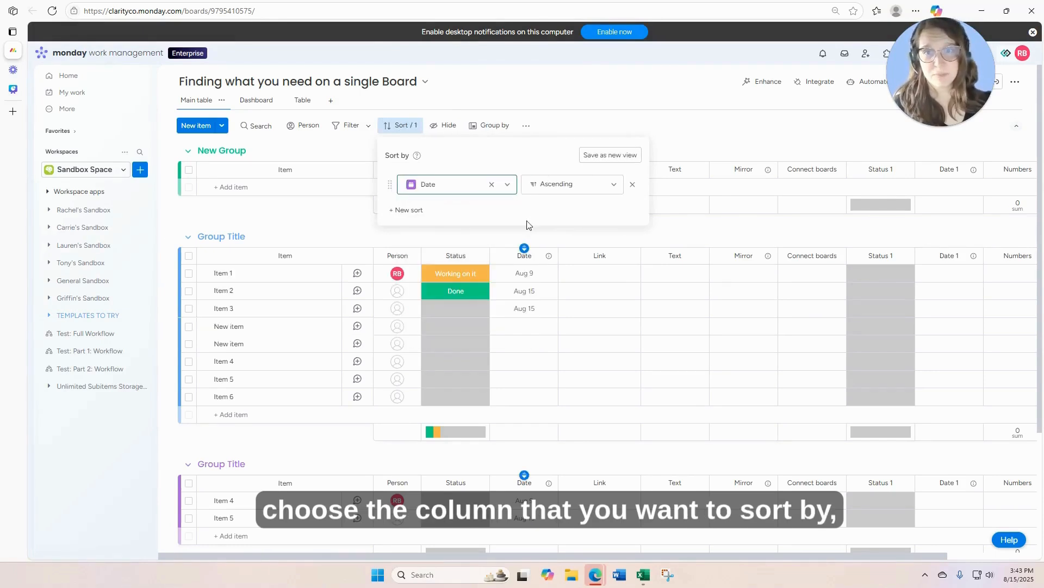
click(567, 186)
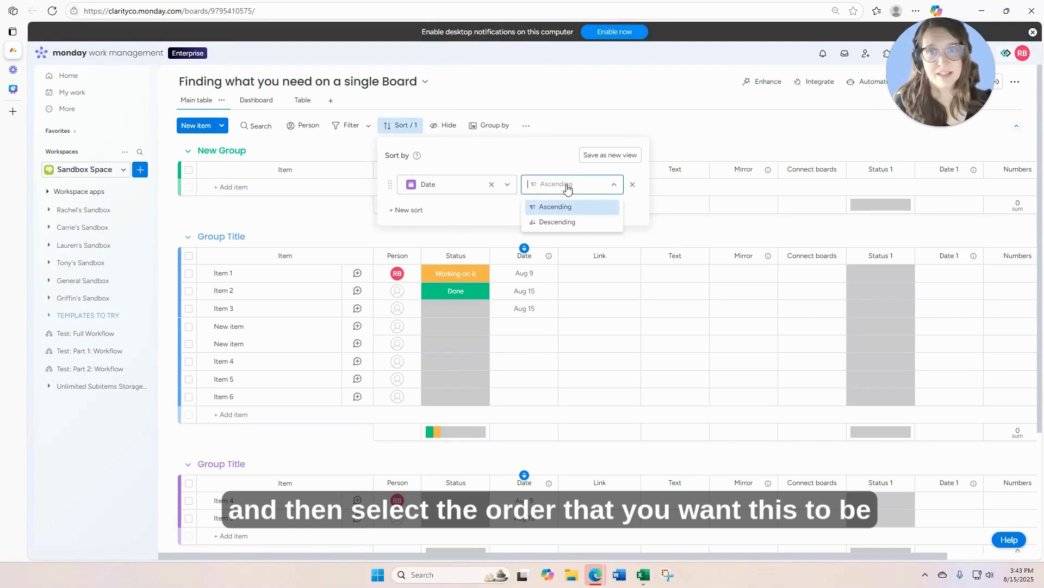
click(586, 227)
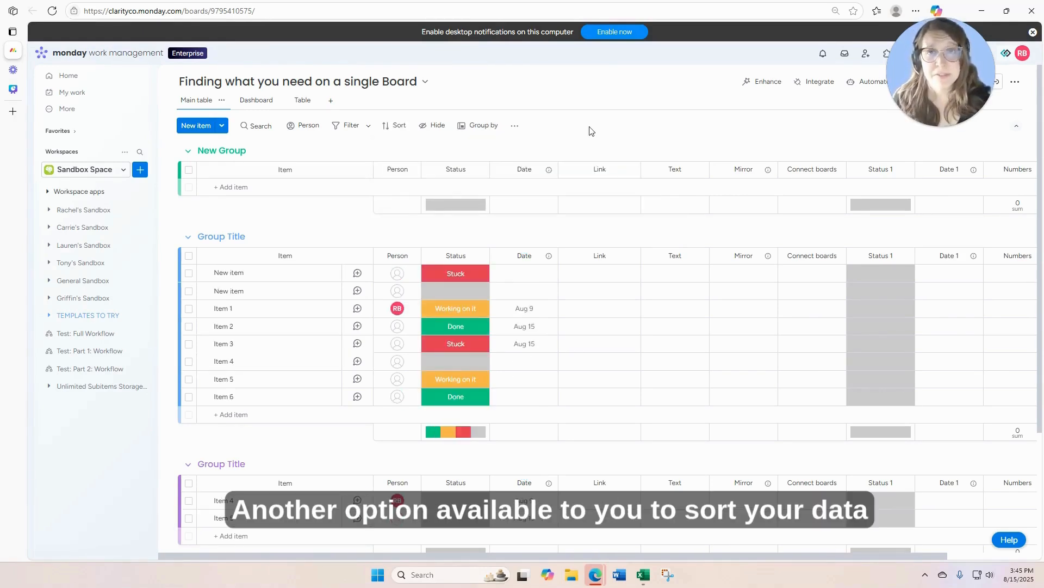
Sort the board by Date in ascending order straight from the column header and save the sort for everyone
mouse_move(526, 170)
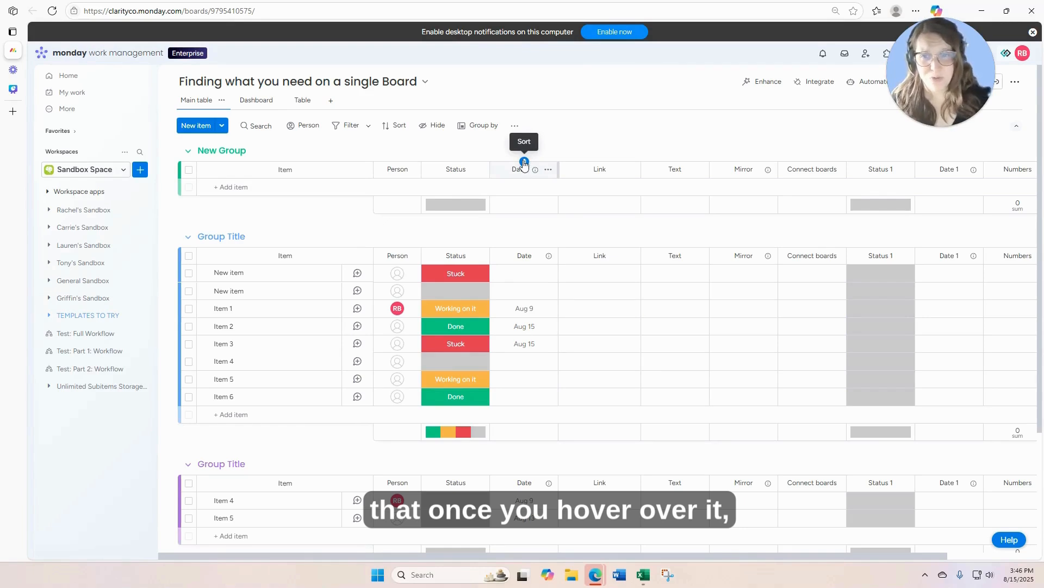
click(524, 163)
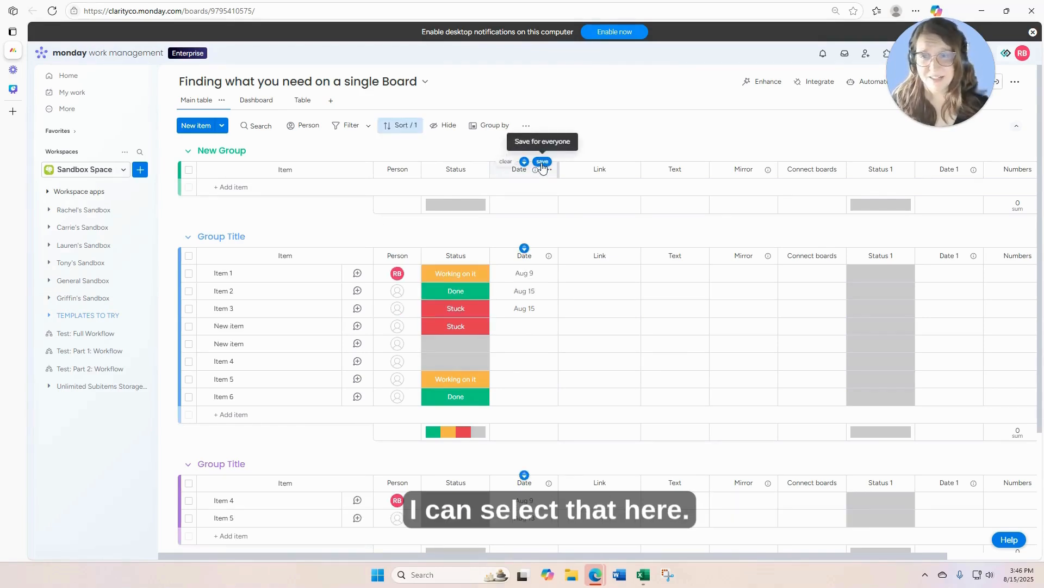
click(542, 162)
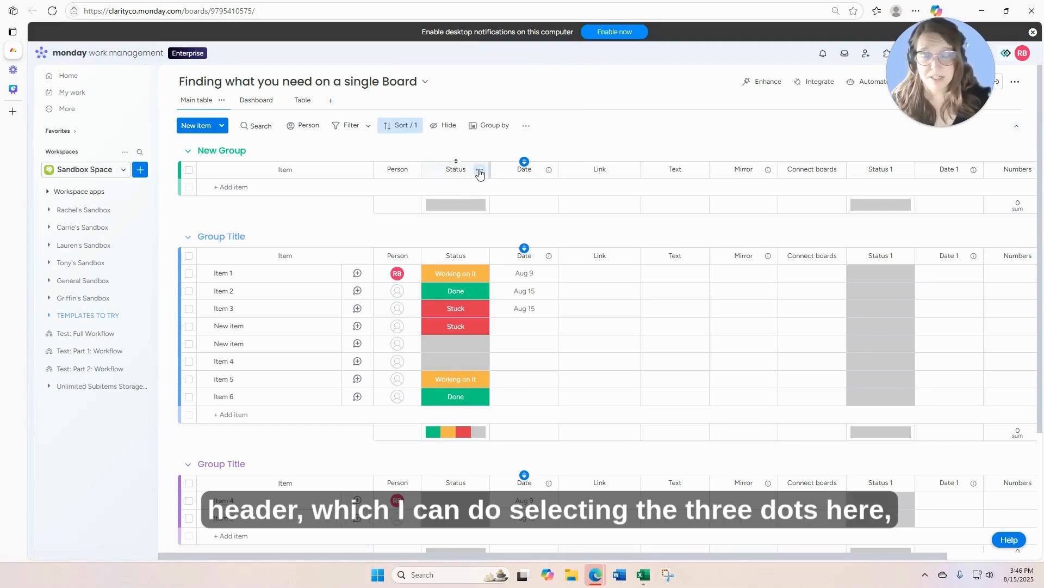
Add the Status column as a subsort from its column options
click(480, 171)
mouse_move(571, 231)
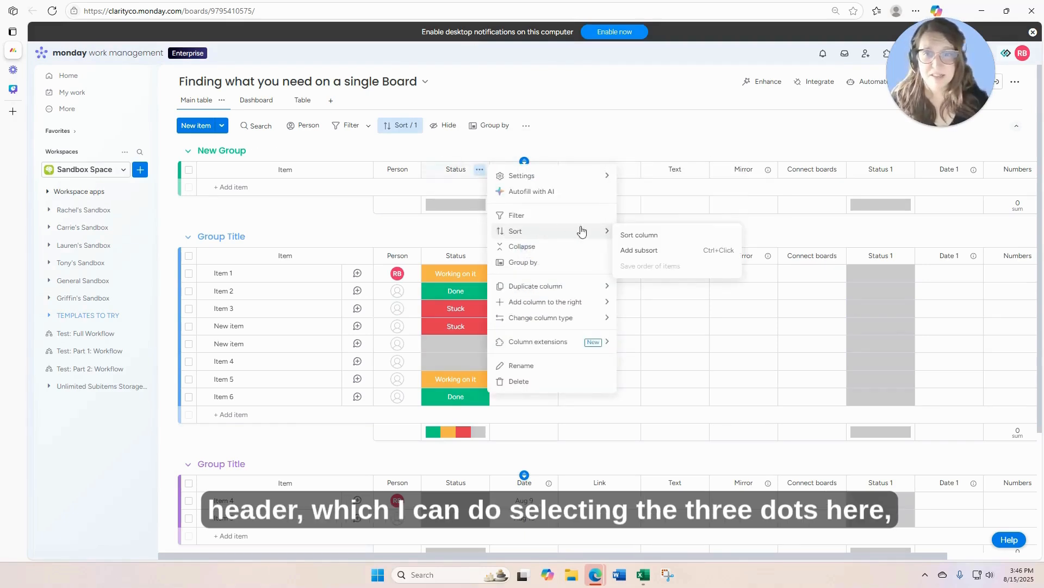
click(623, 251)
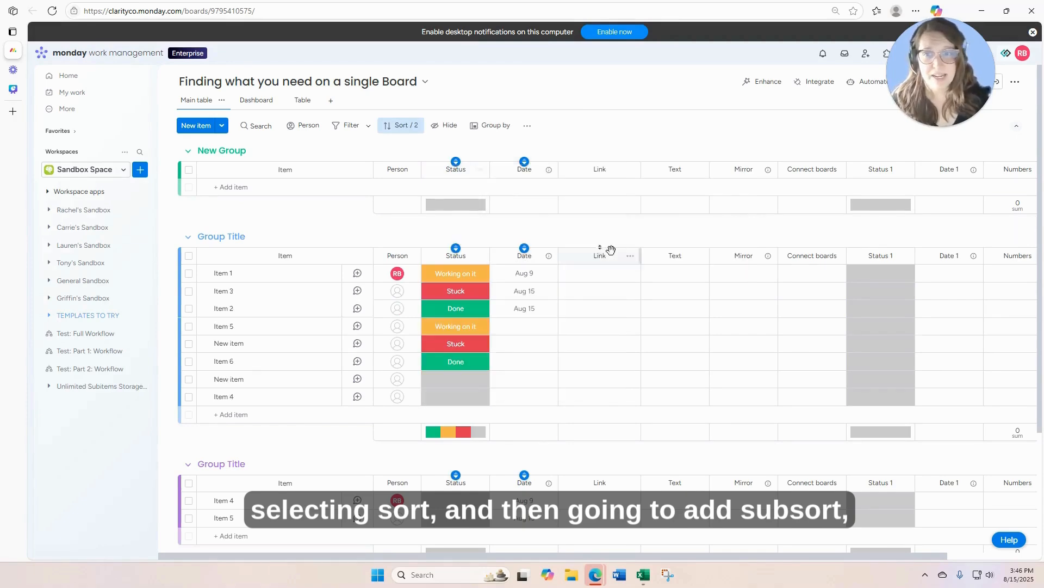
Add a third sort level to the board below Date and Status and choose a column for it
click(412, 126)
click(423, 237)
click(421, 232)
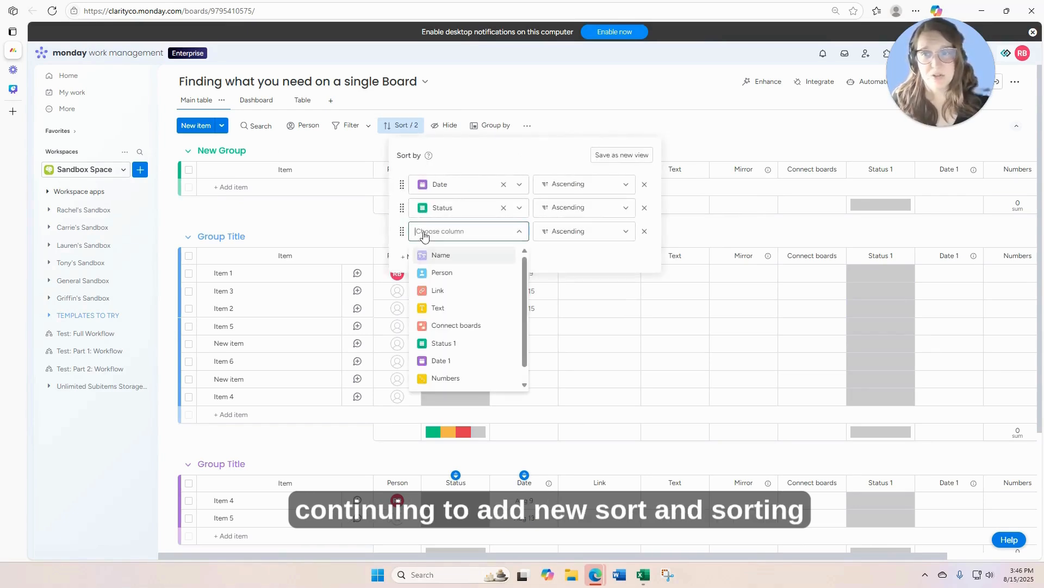
click(459, 282)
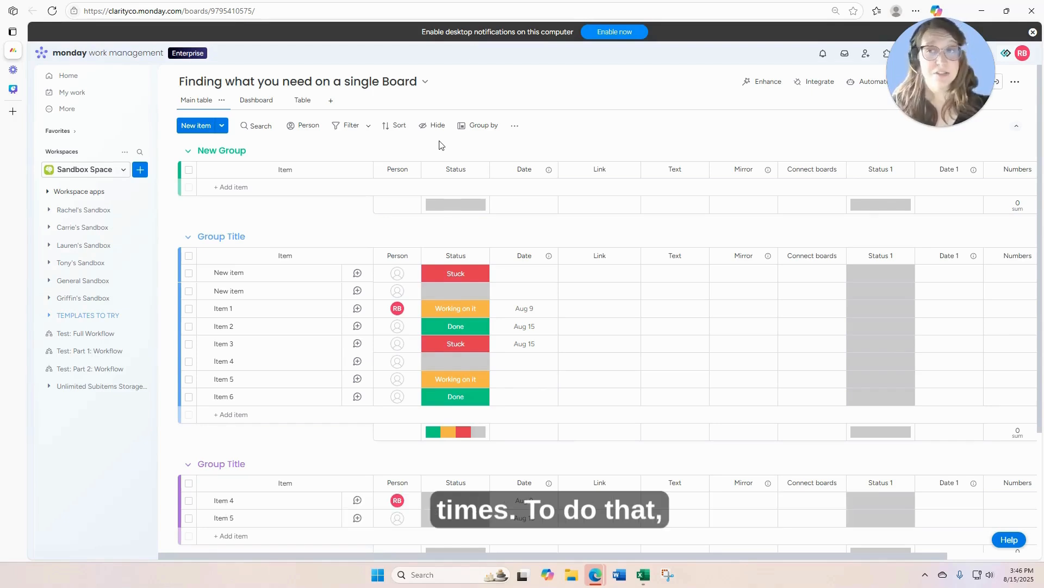
Hide all of the board's columns except Status, Date and Status 1
click(433, 129)
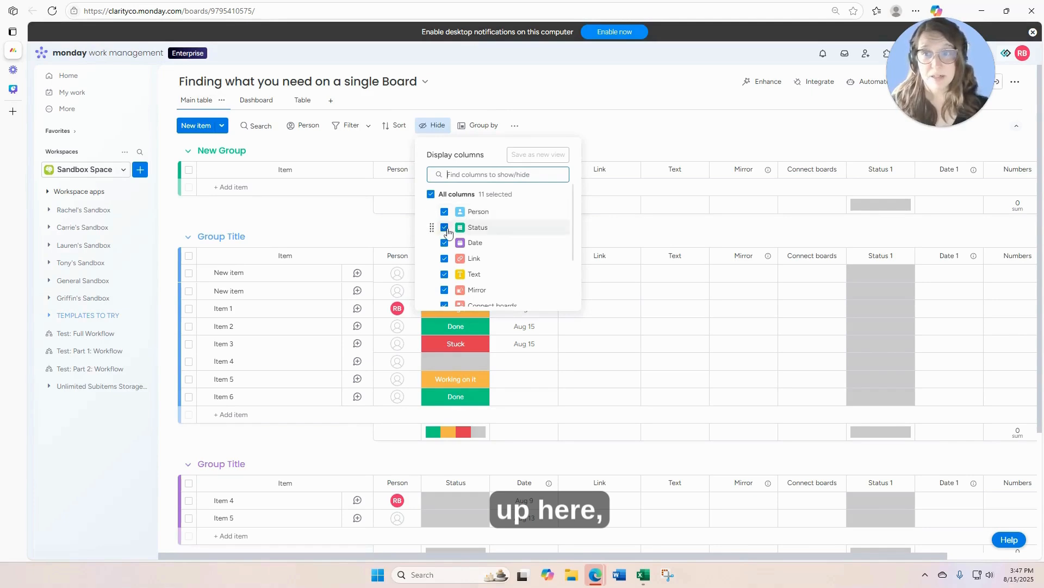
click(433, 197)
click(444, 227)
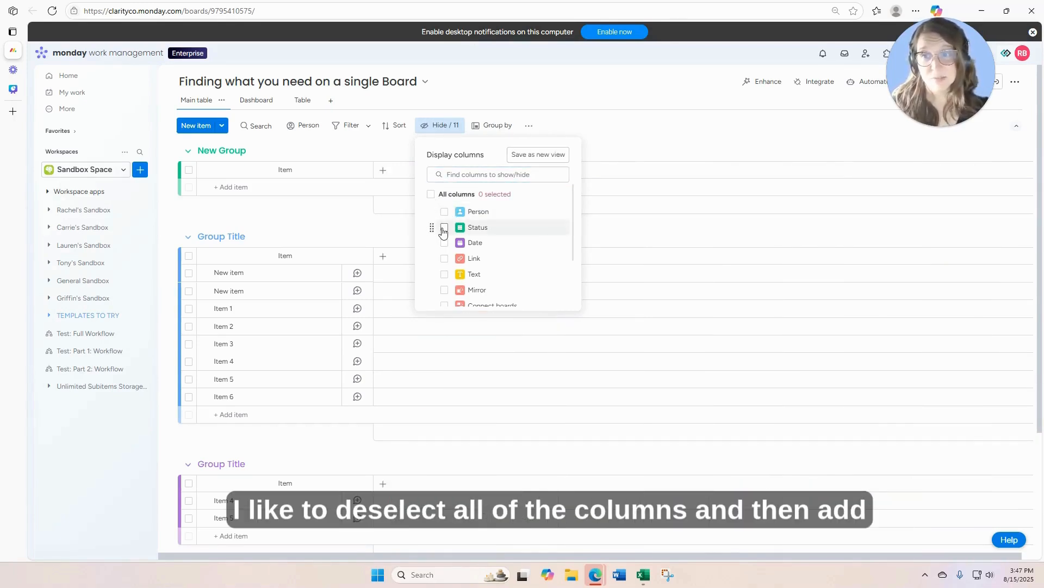
click(445, 242)
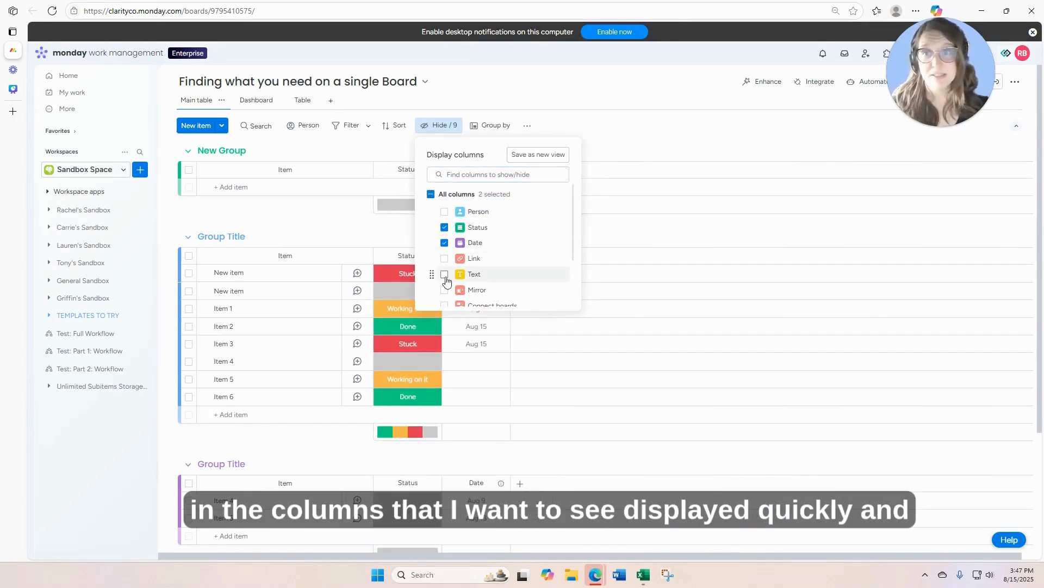
scroll(447, 259, down, 1)
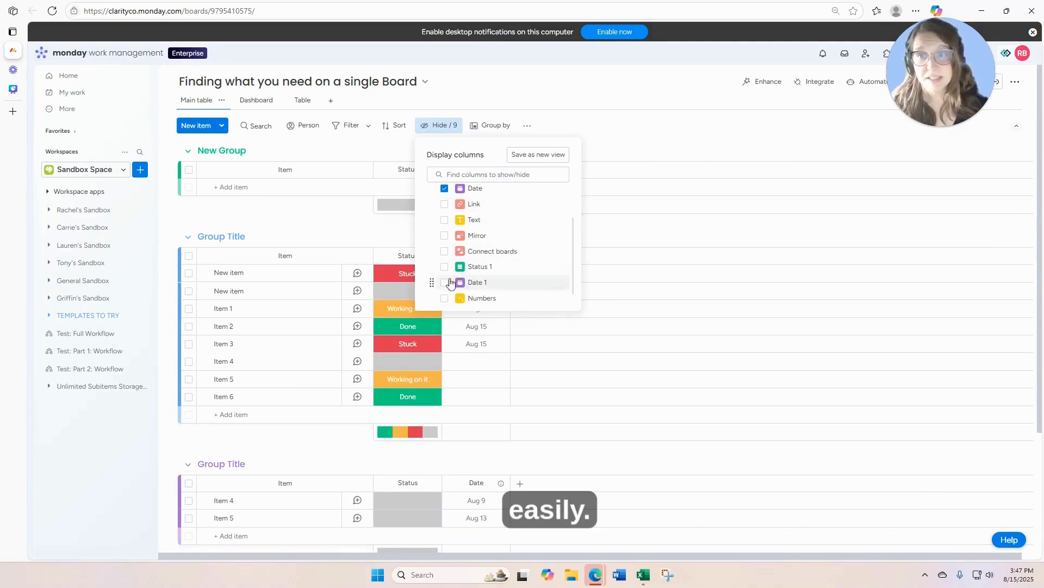
click(445, 267)
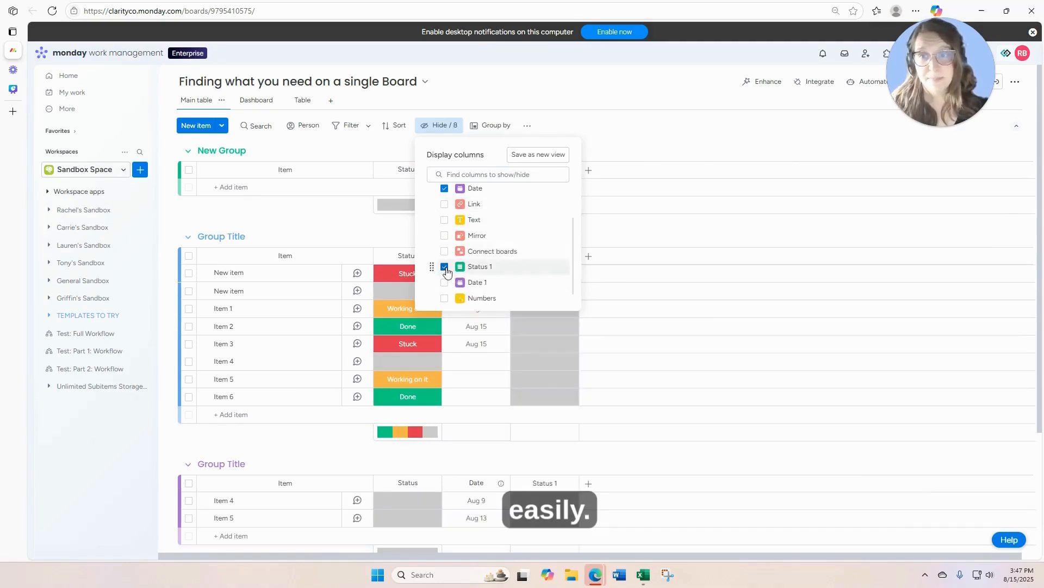
Save the reduced column selection as a new view and rename that view "Training View"
click(541, 156)
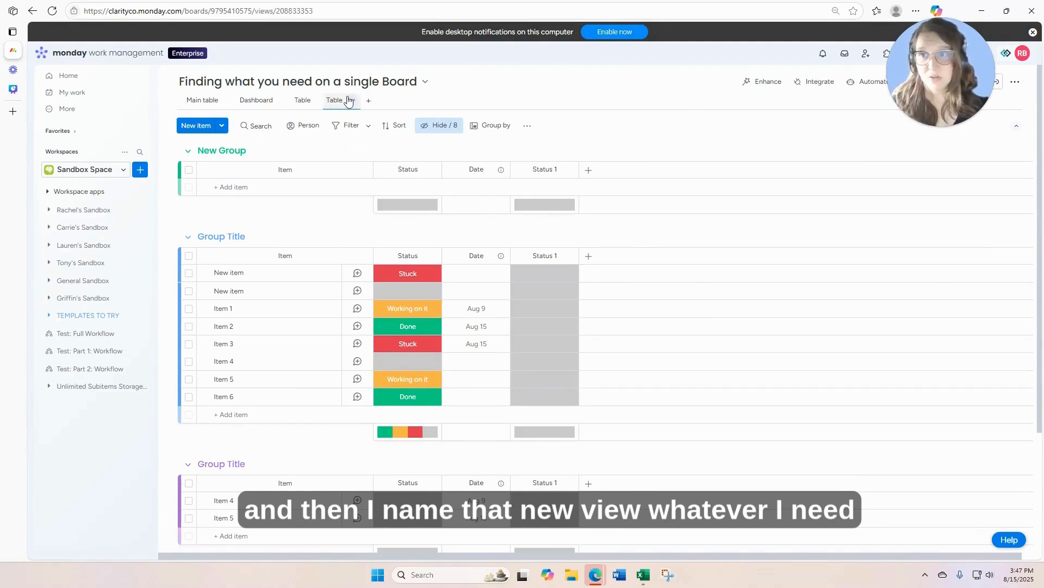
click(352, 100)
click(367, 147)
key(BackSpace)
key(BackSpace)
key(BackSpace)
text(raining View)
key(Return)
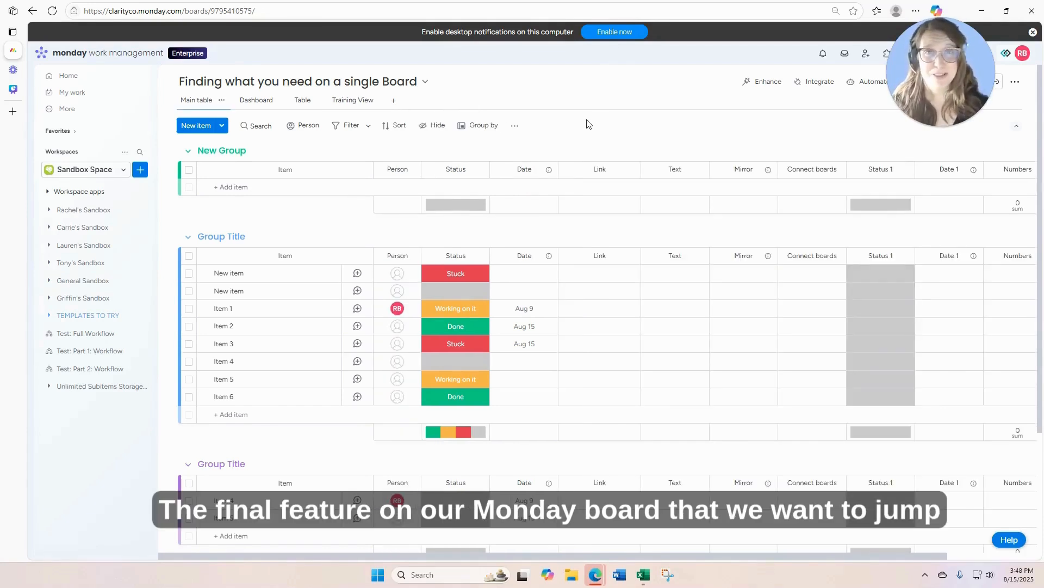
Group the Main table's items by the Status column and look through the resulting groups
click(471, 131)
click(496, 182)
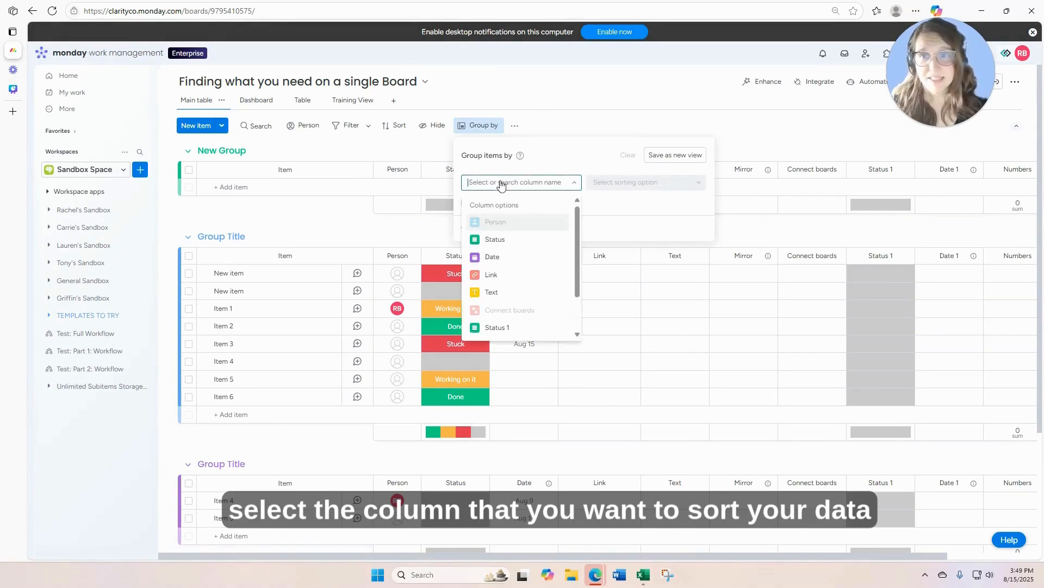
click(496, 240)
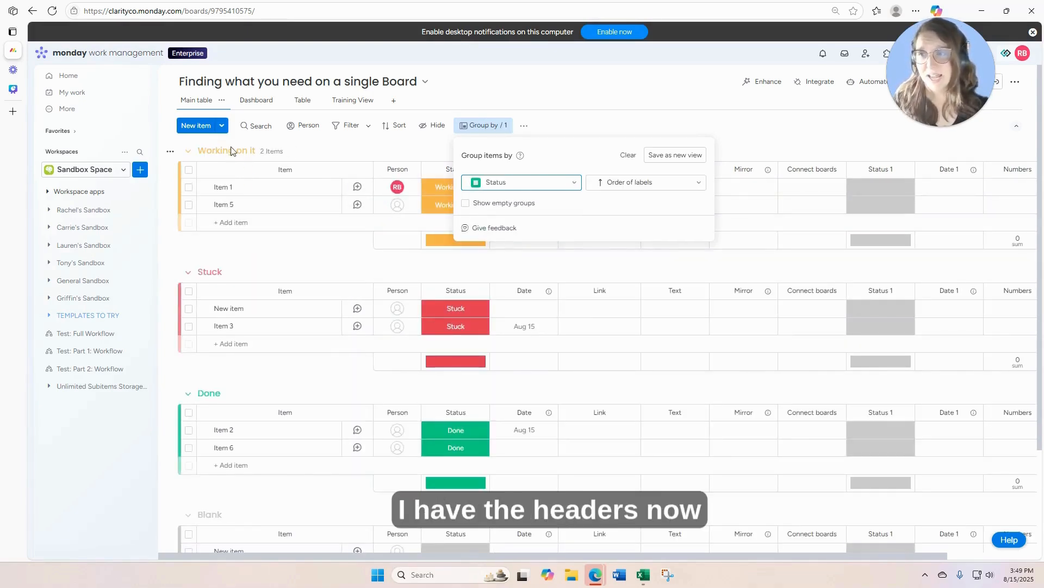
click(326, 259)
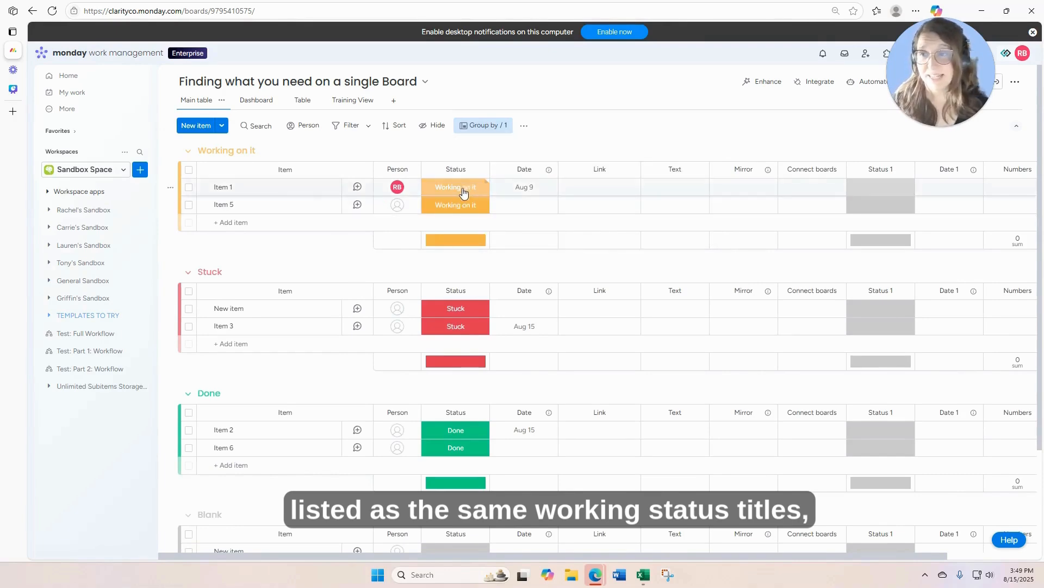
scroll(485, 276, down, 3)
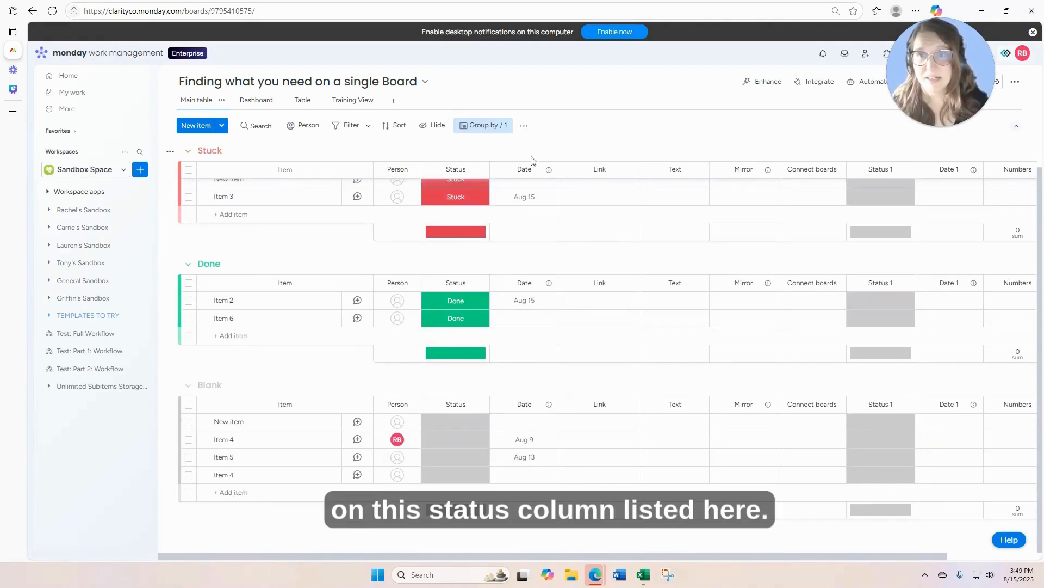
scroll(466, 198, up, 3)
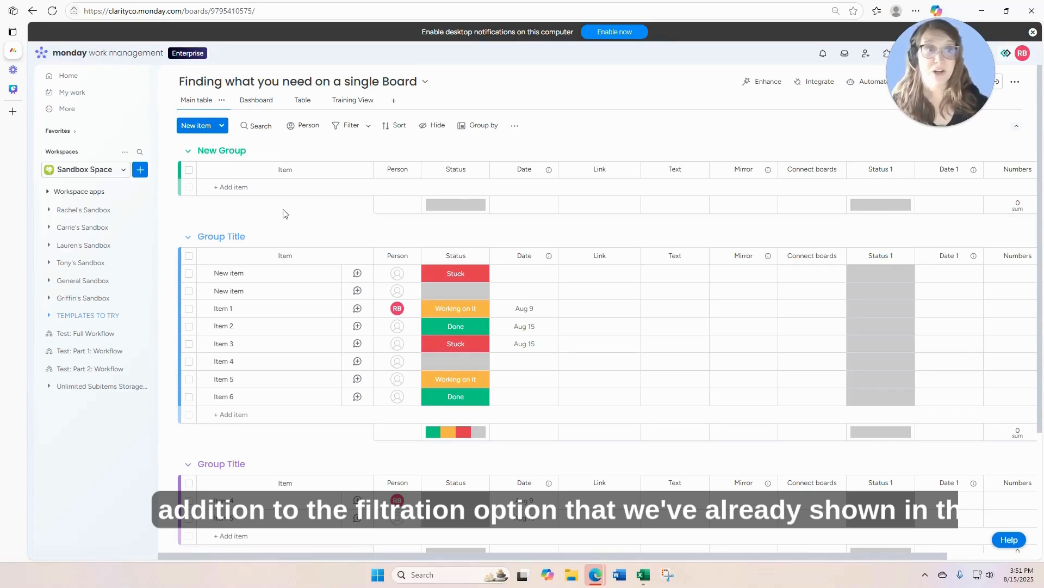
Pin the Person, Status and Date columns on the Main table and check them by moving across the board
click(514, 128)
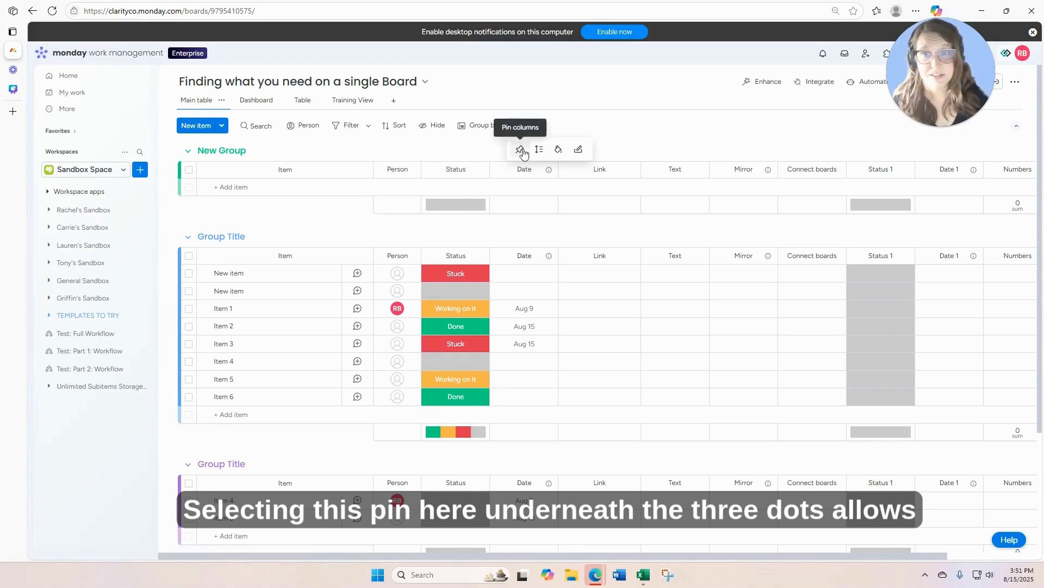
click(522, 151)
click(615, 207)
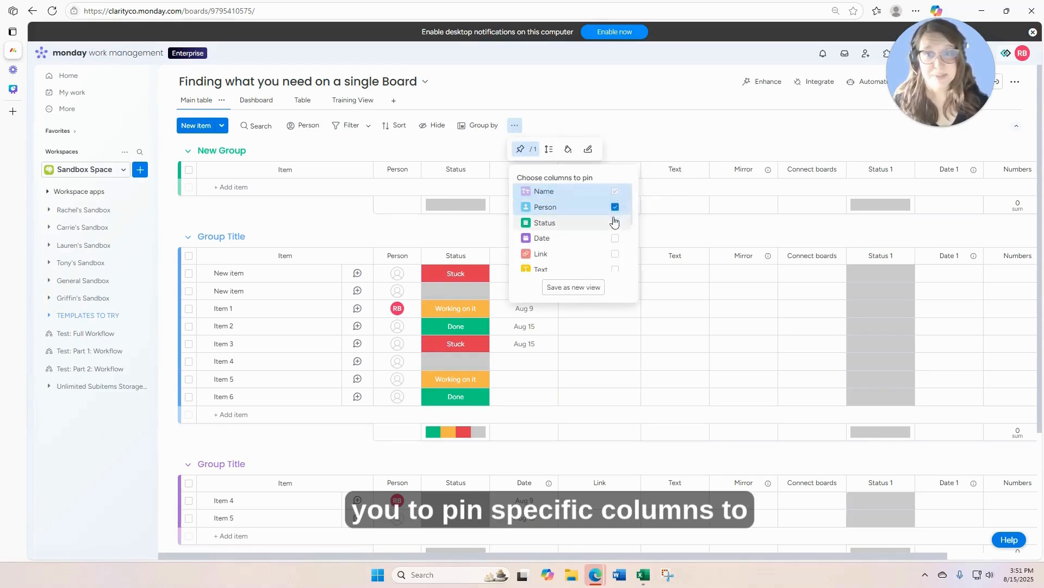
click(615, 224)
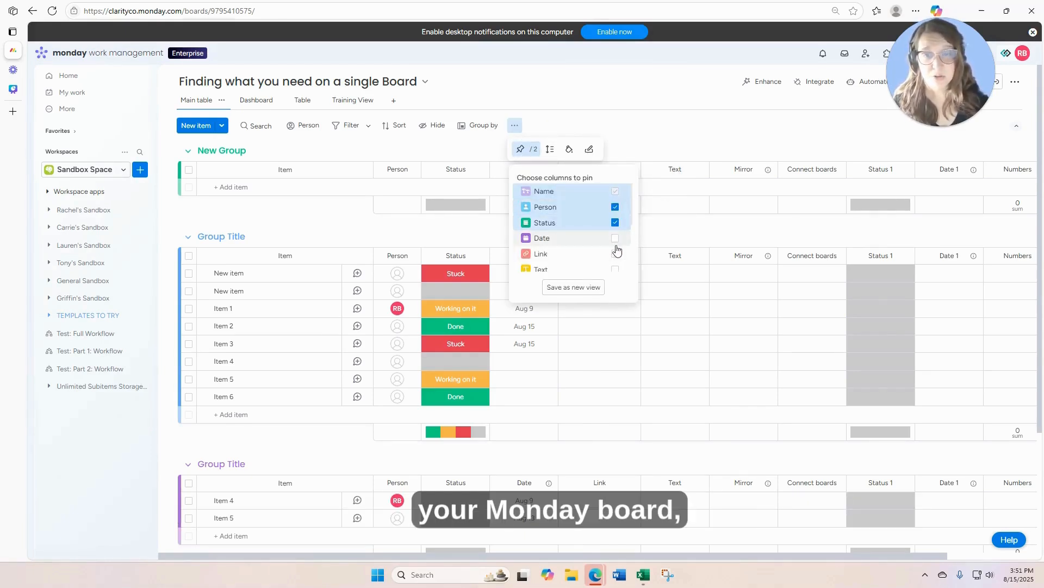
click(615, 239)
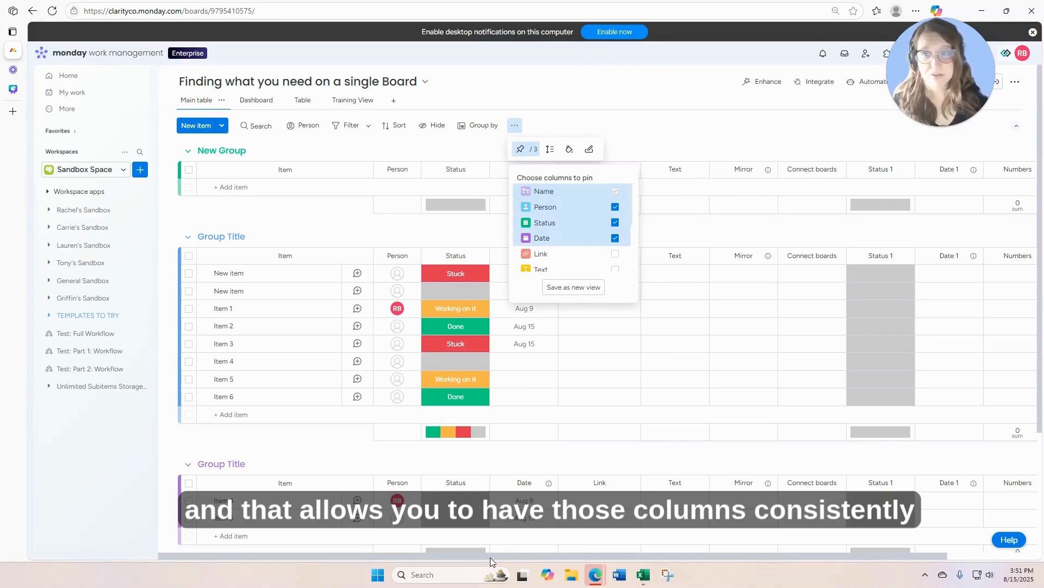
click(340, 225)
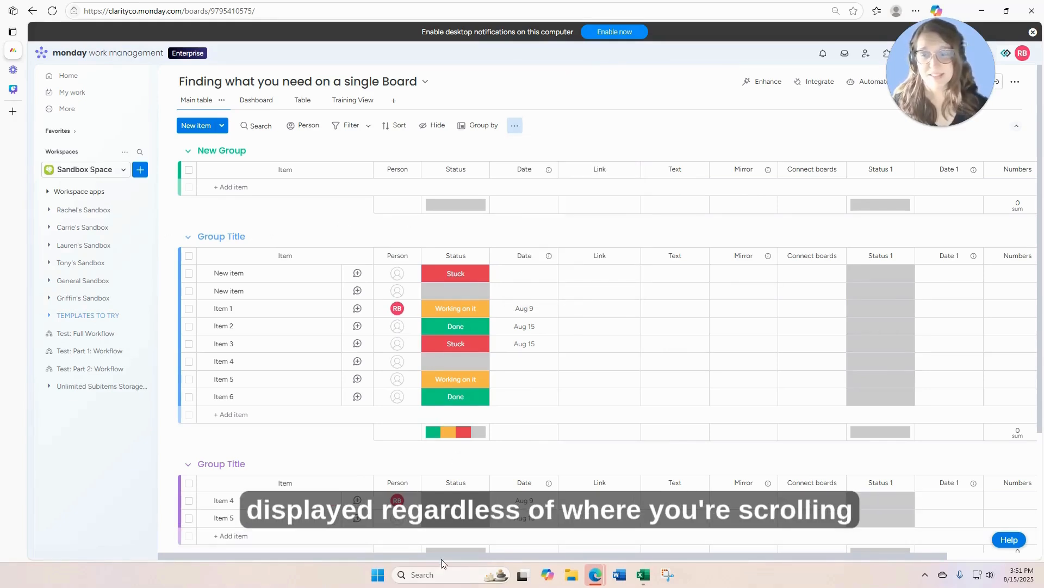
drag(545, 561, 445, 549)
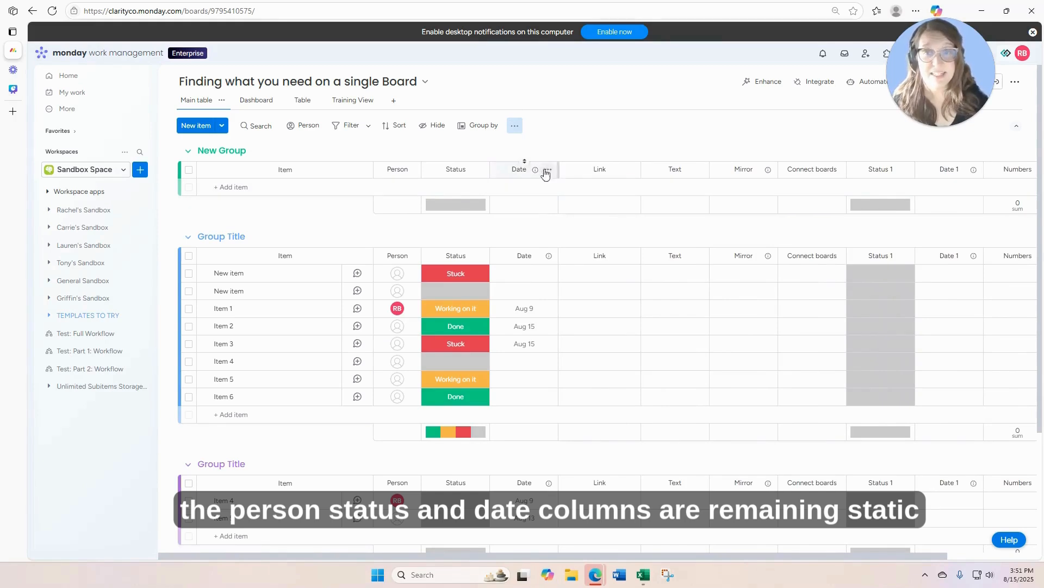
drag(597, 556, 486, 582)
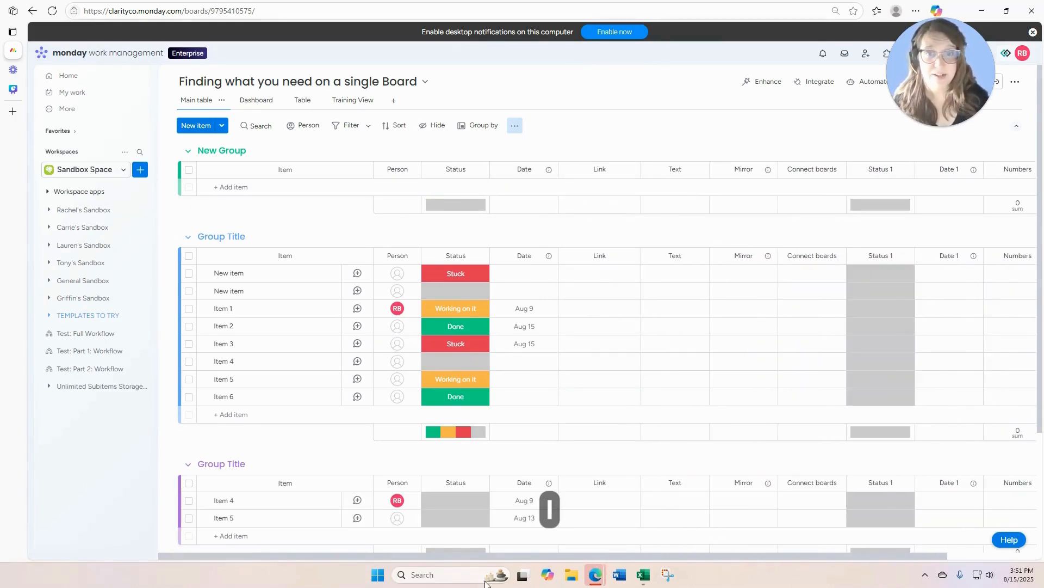
Set the board's item height to Triple and look over the rows
click(515, 125)
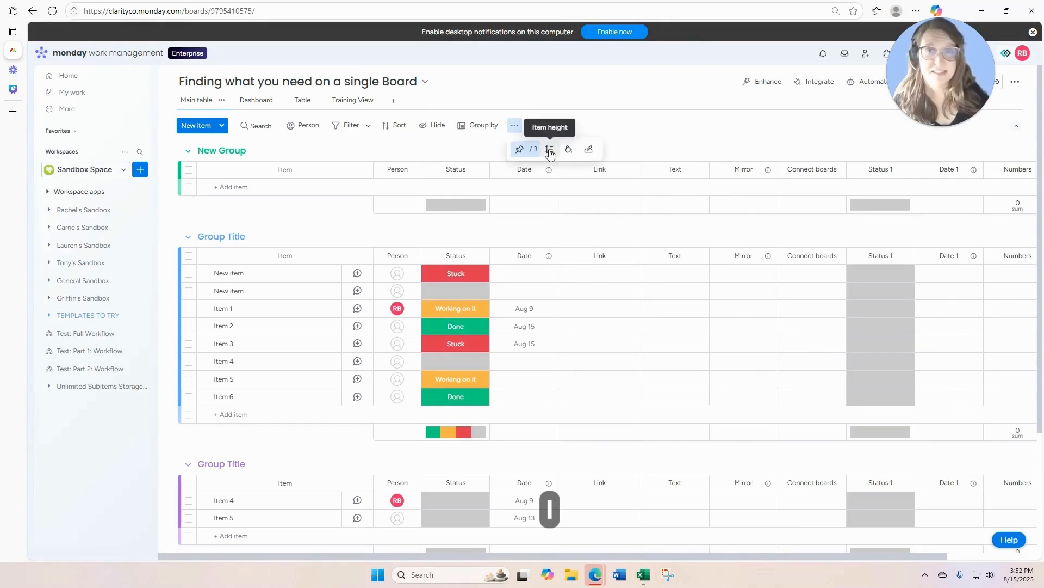
click(550, 151)
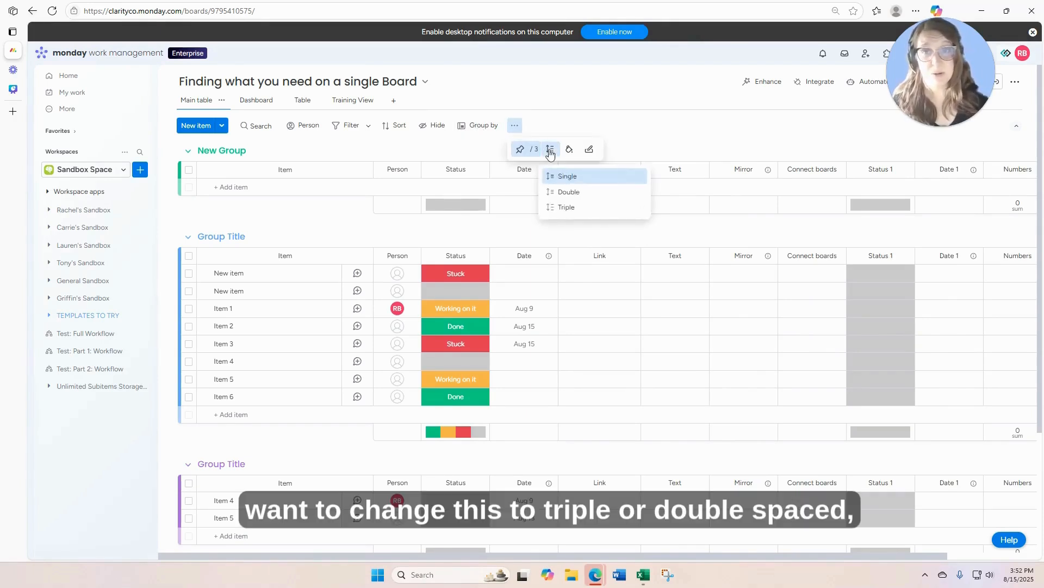
click(557, 212)
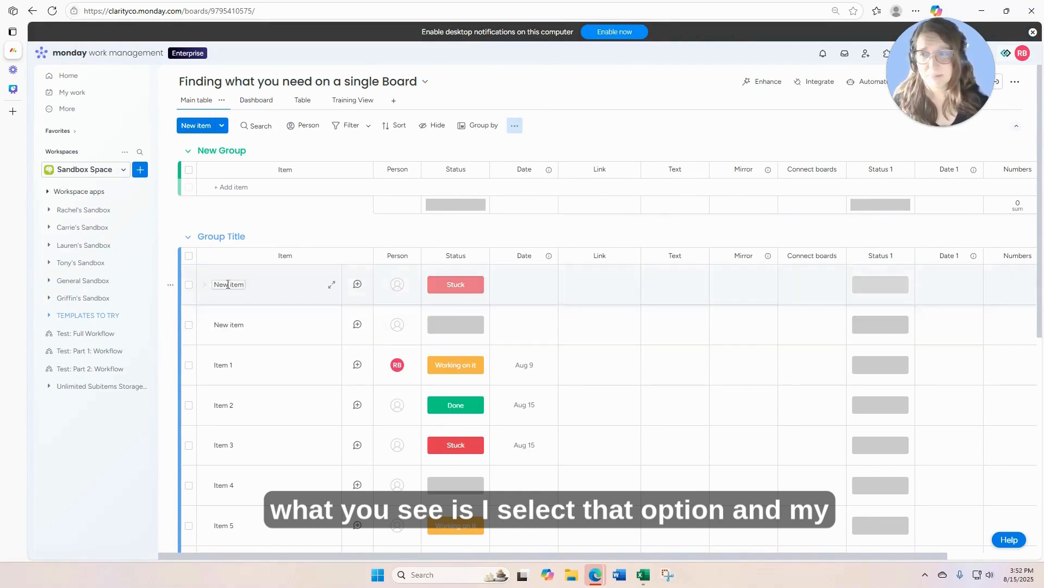
scroll(277, 267, down, 3)
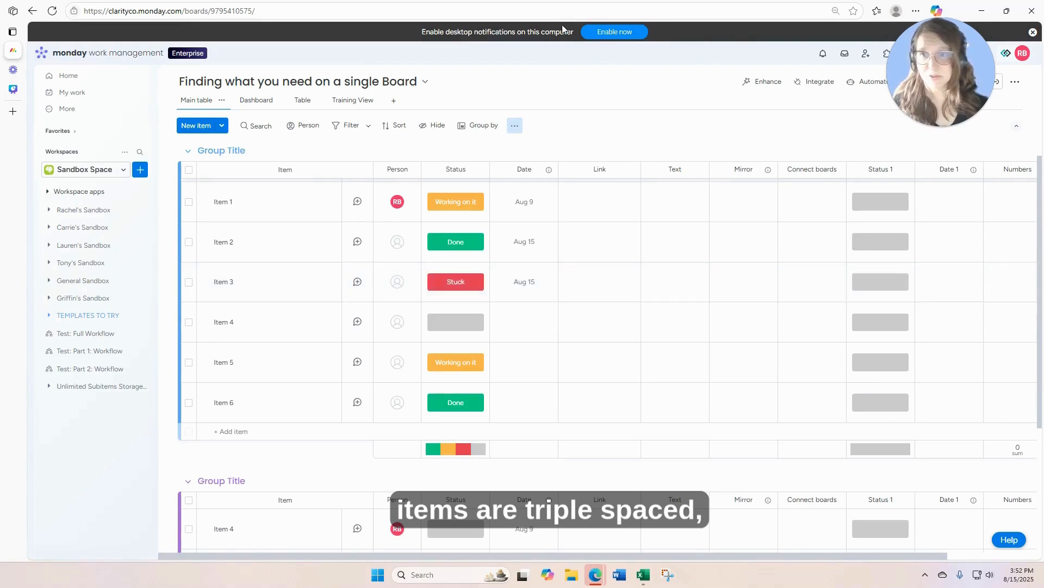
Set the board's item height to Double
click(515, 126)
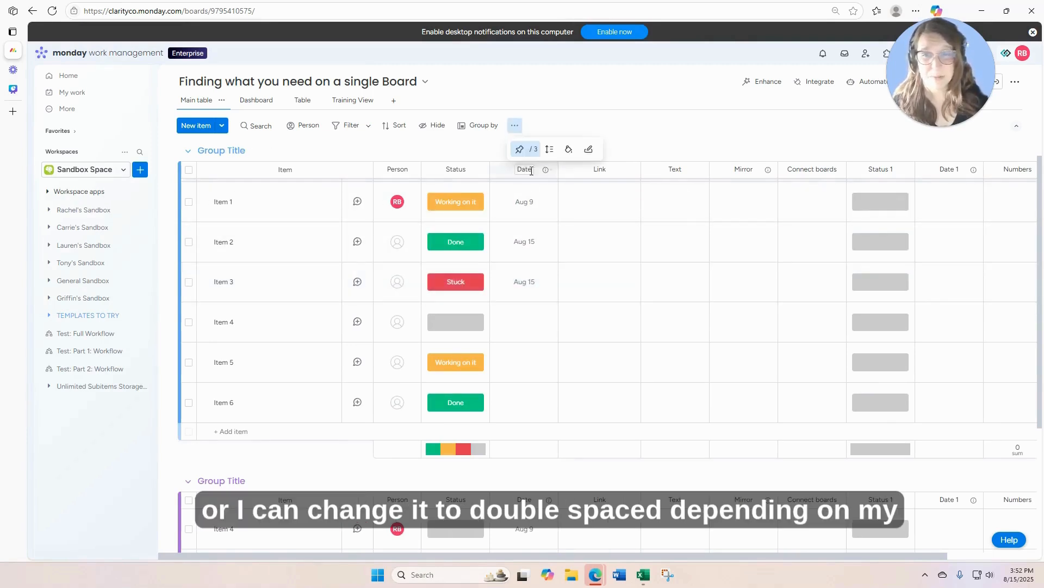
click(549, 150)
click(560, 190)
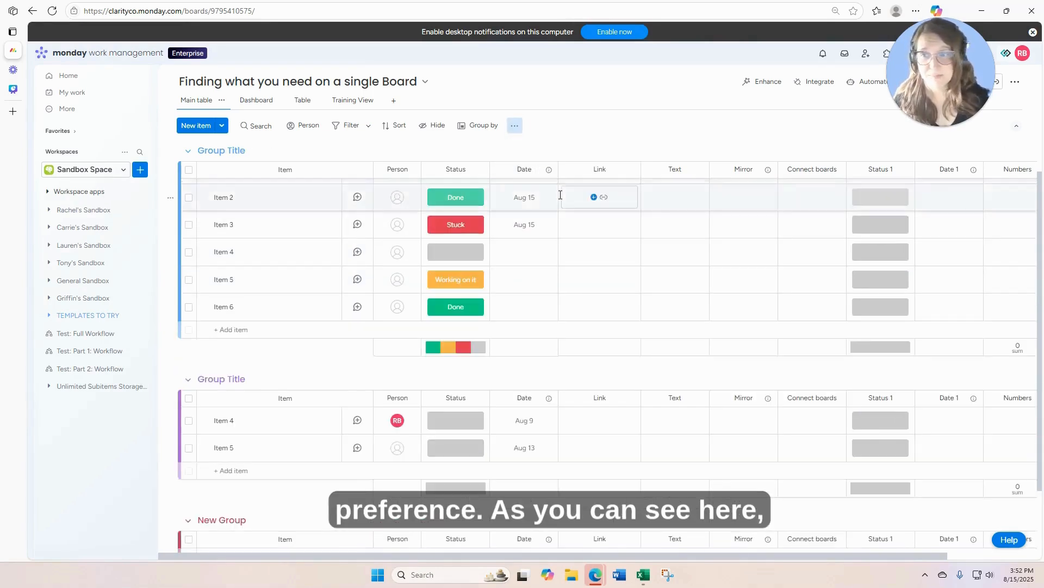
click(514, 127)
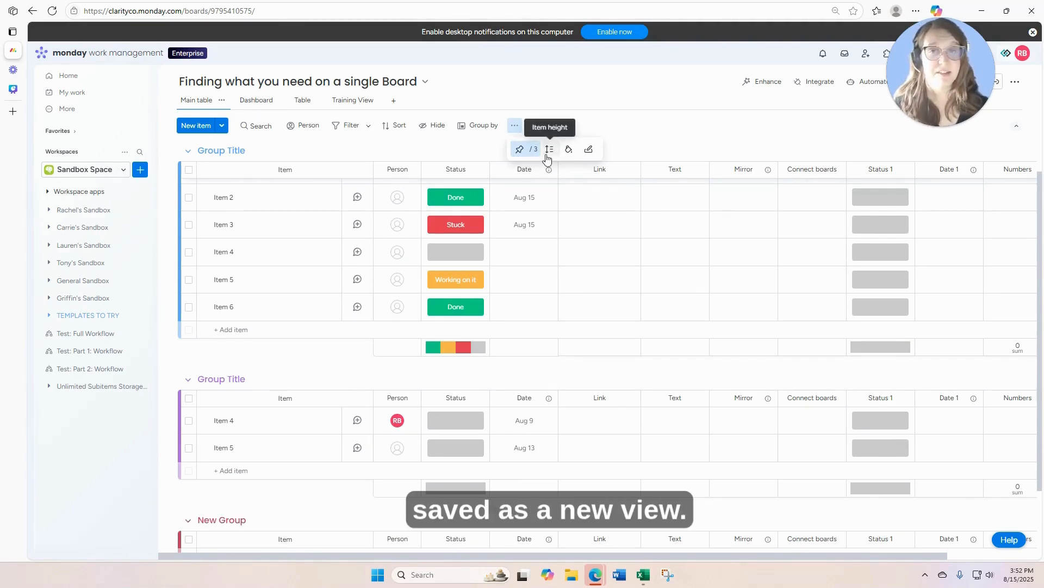
click(519, 129)
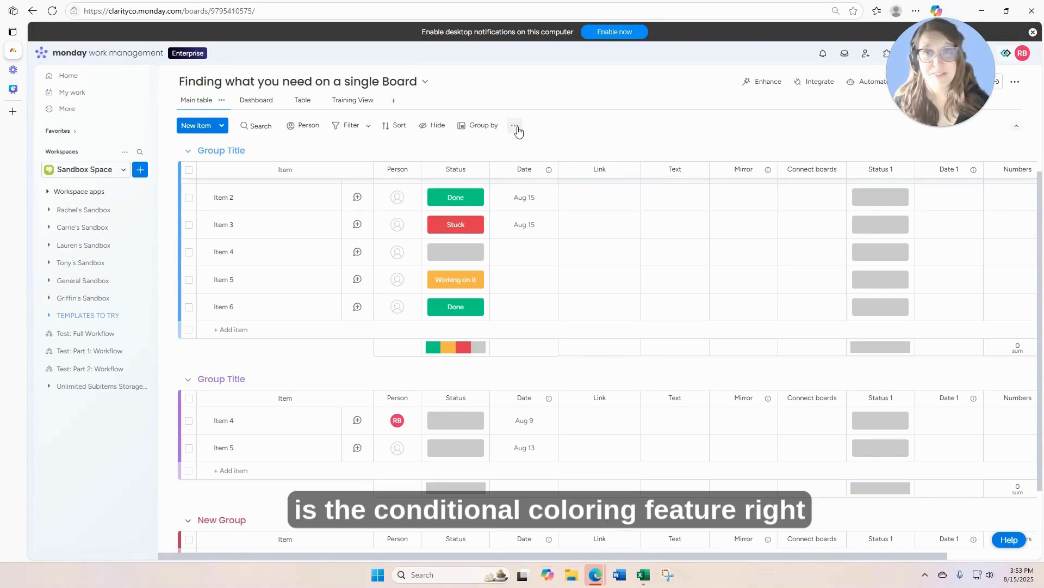
Add a conditional coloring rule that colors the cell light red when Person is the named team member
click(516, 127)
click(569, 151)
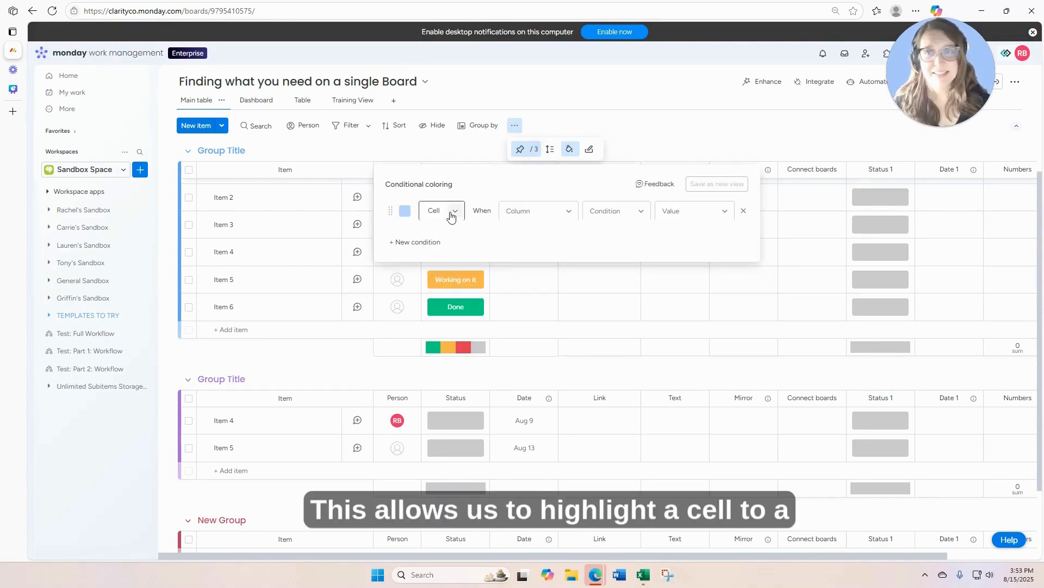
click(524, 217)
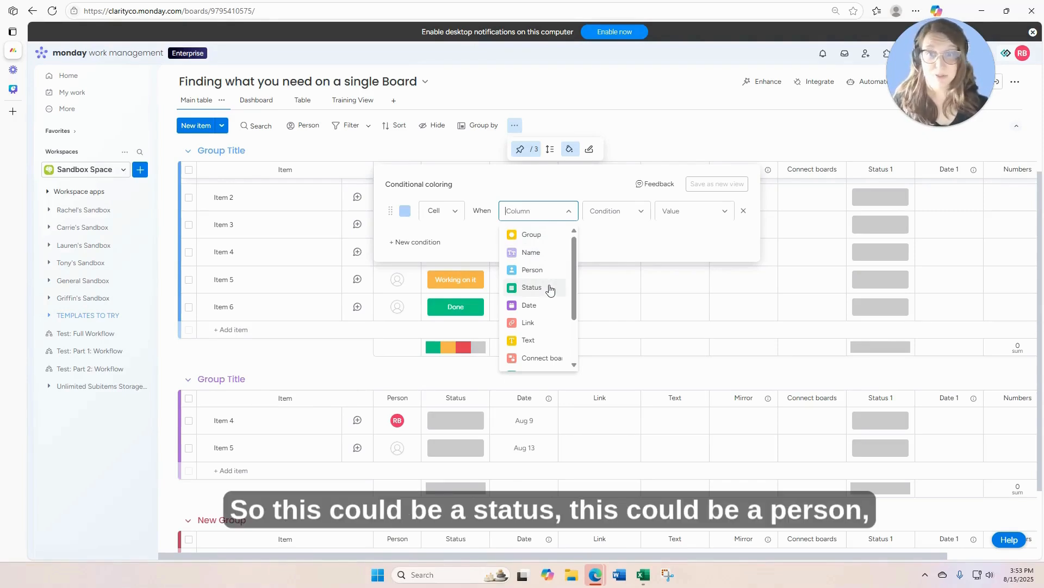
click(537, 269)
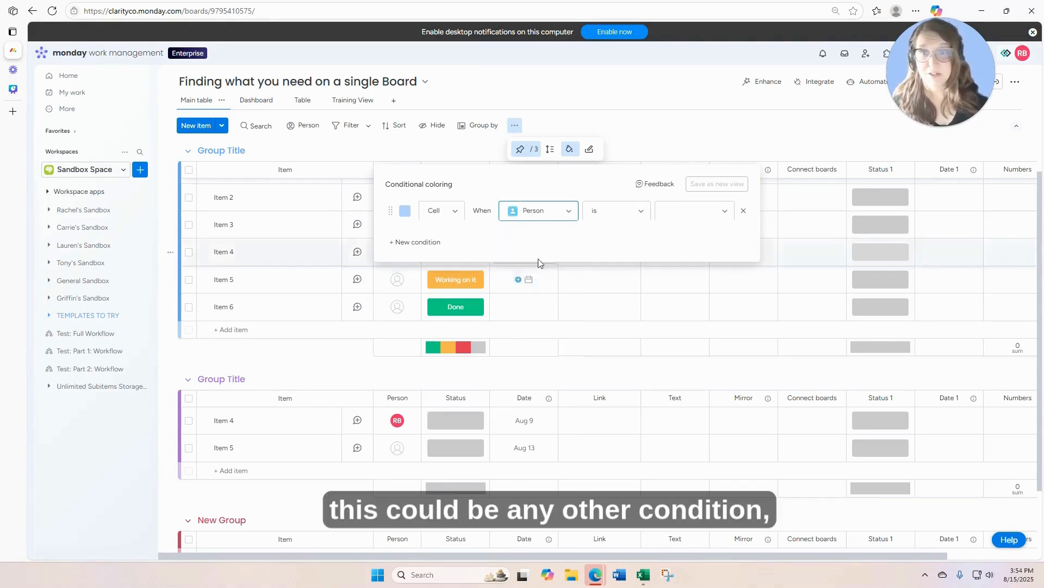
click(404, 211)
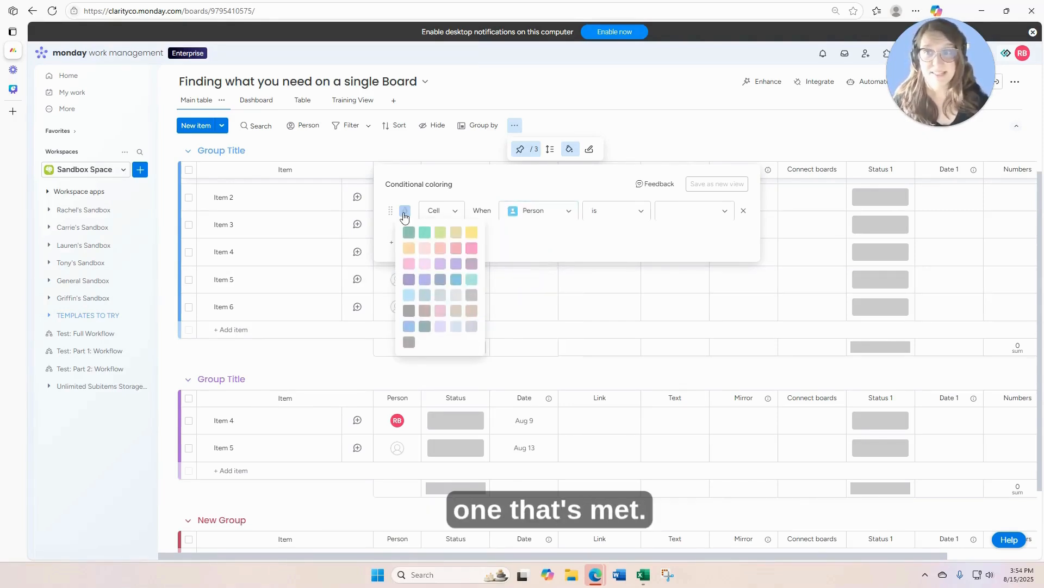
click(445, 248)
click(712, 216)
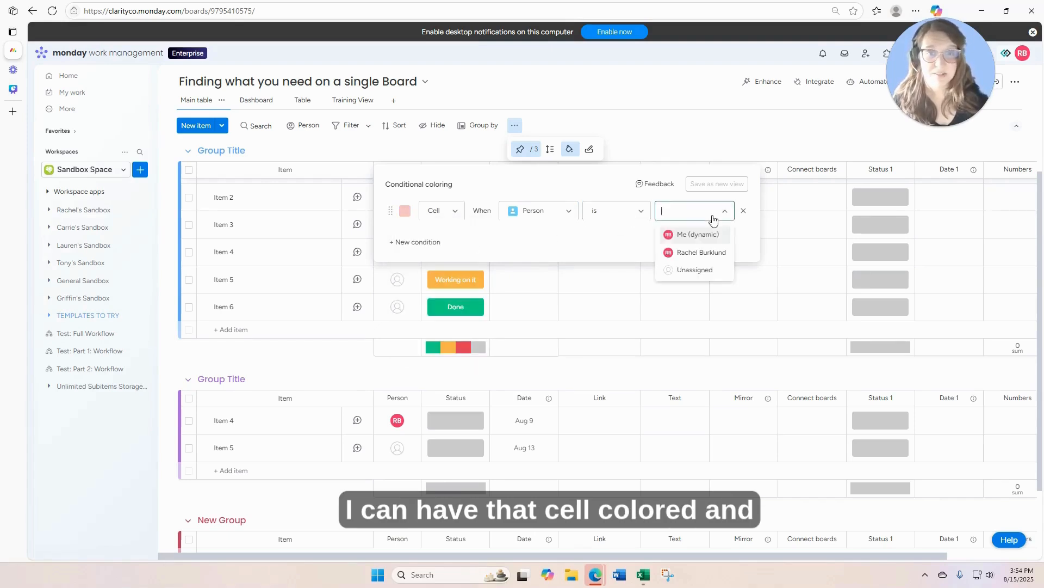
click(693, 252)
click(527, 370)
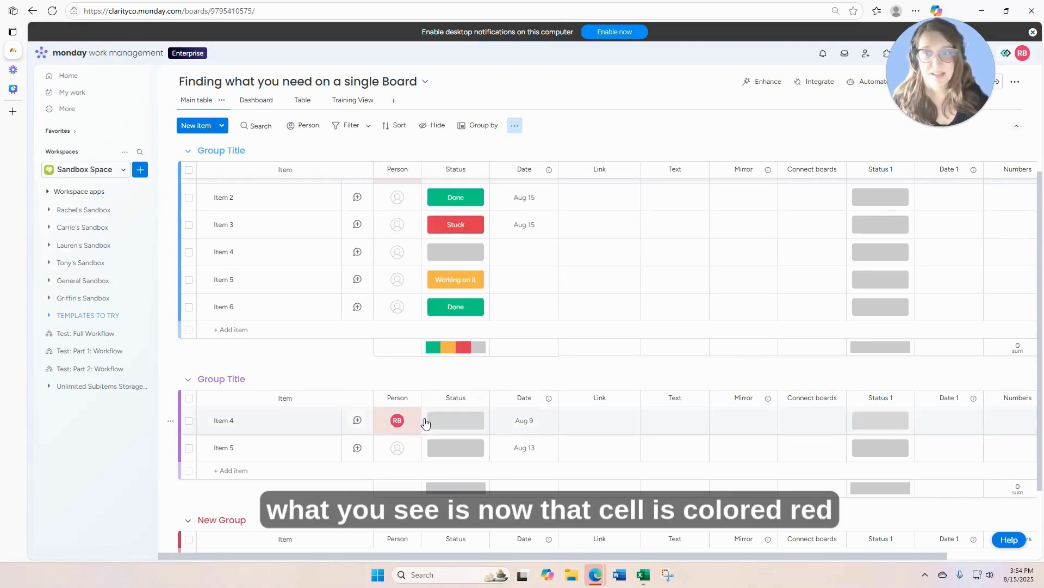
Set the default values for new items to Status "Working on it" and Date Aug 29, 2025
scroll(402, 421, up, 1)
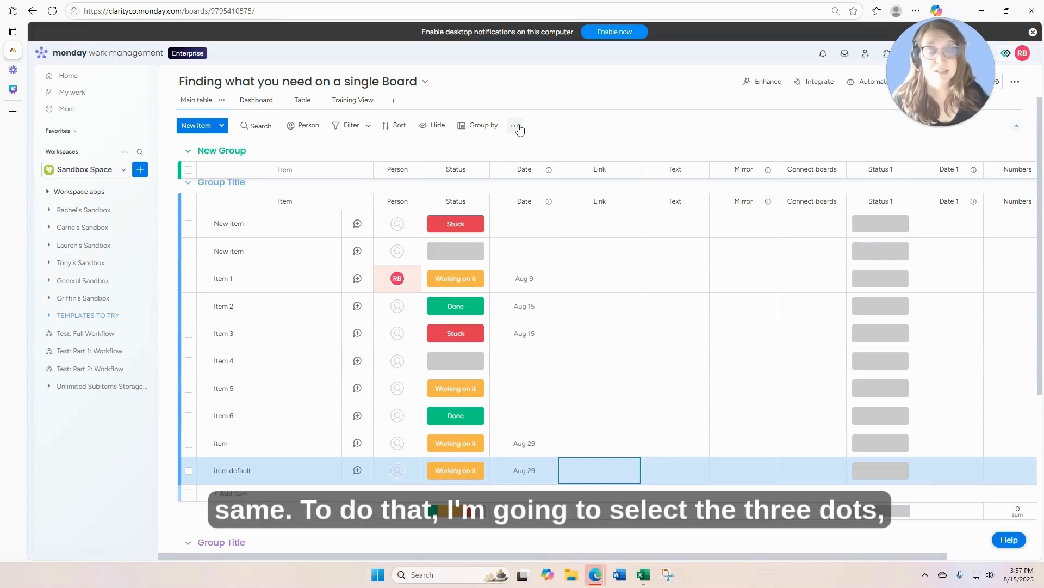
click(519, 128)
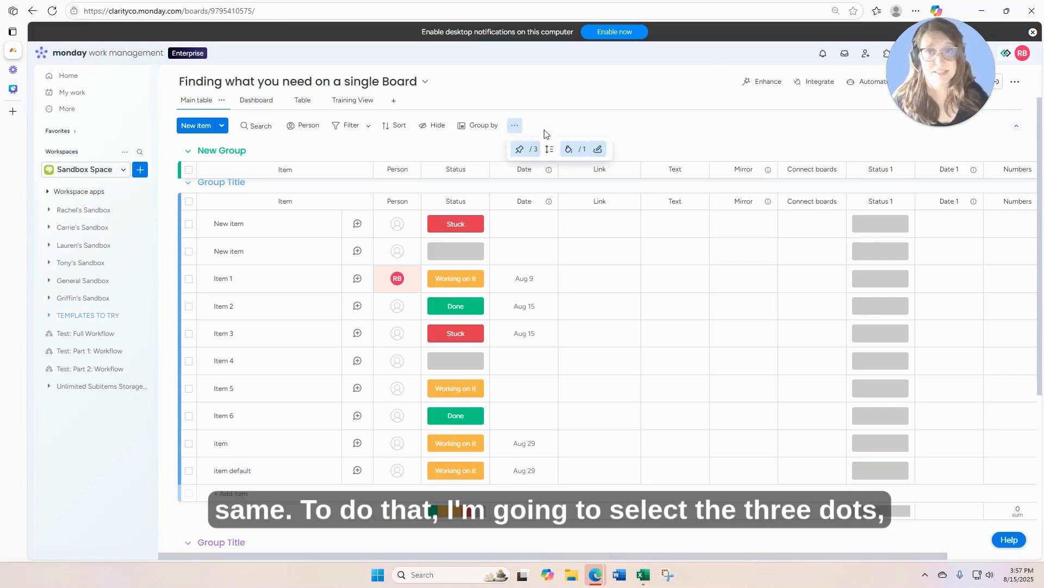
click(599, 151)
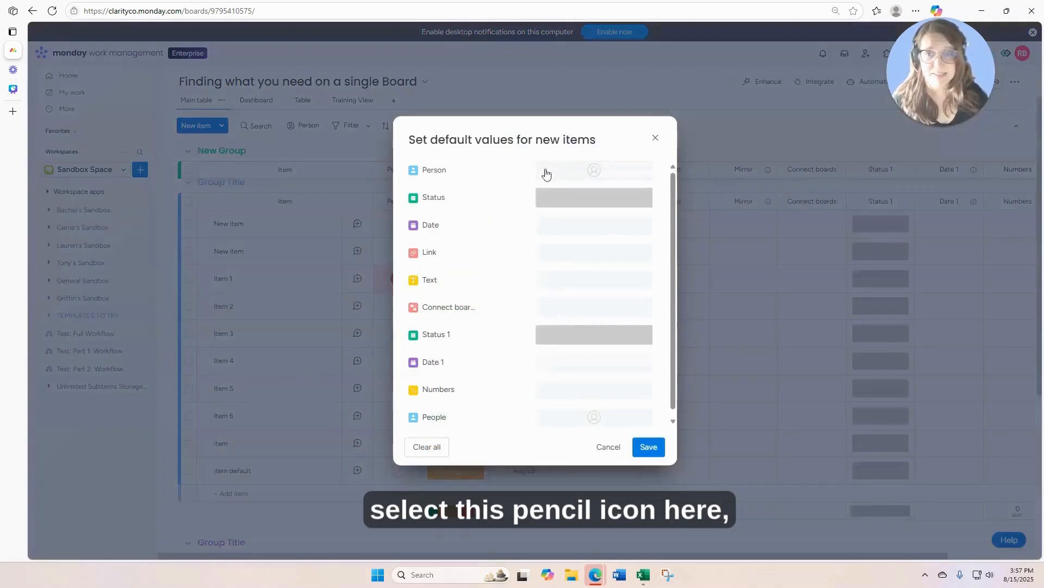
click(574, 205)
click(593, 229)
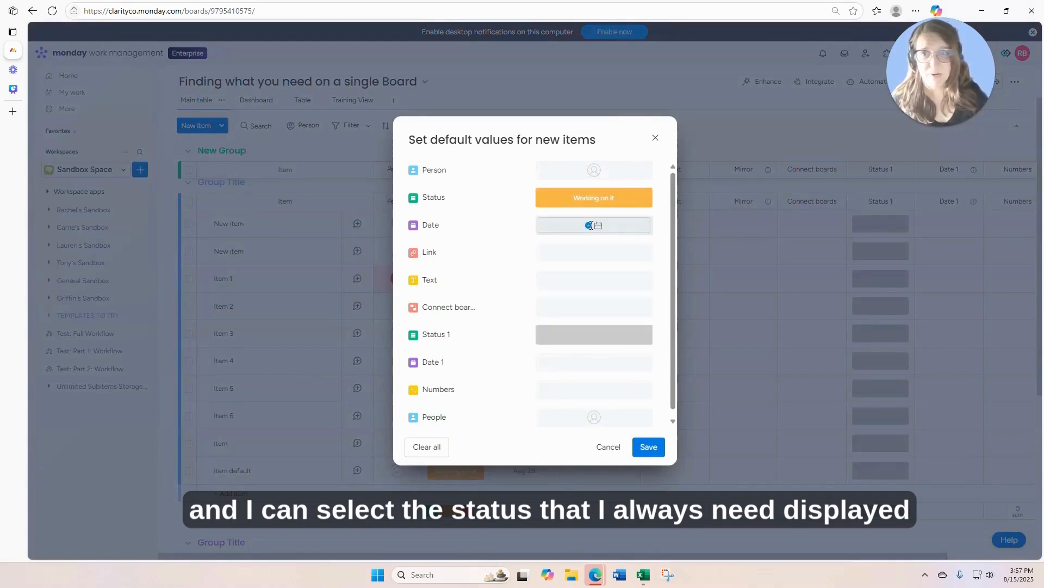
click(591, 225)
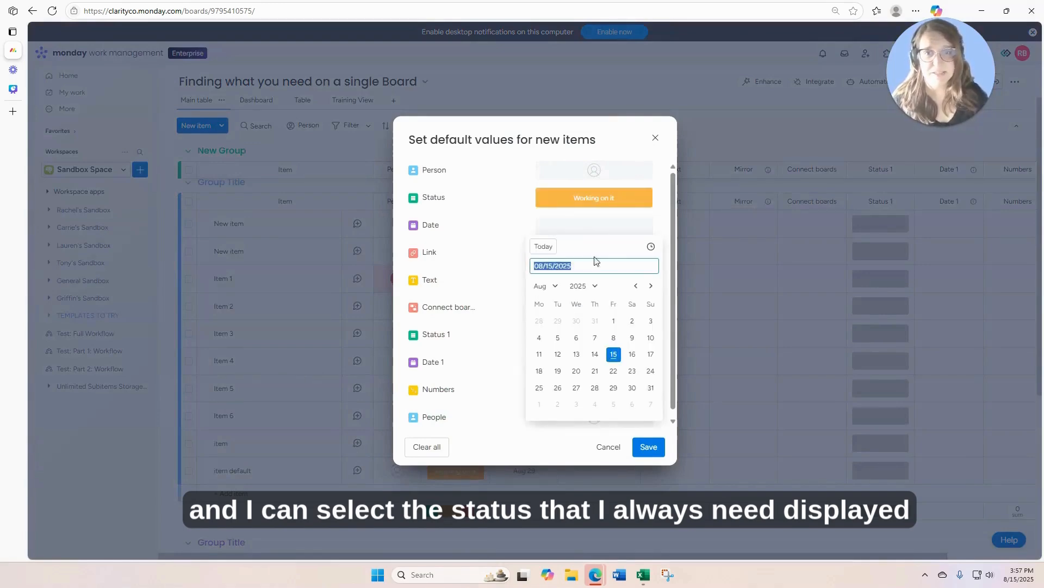
click(612, 388)
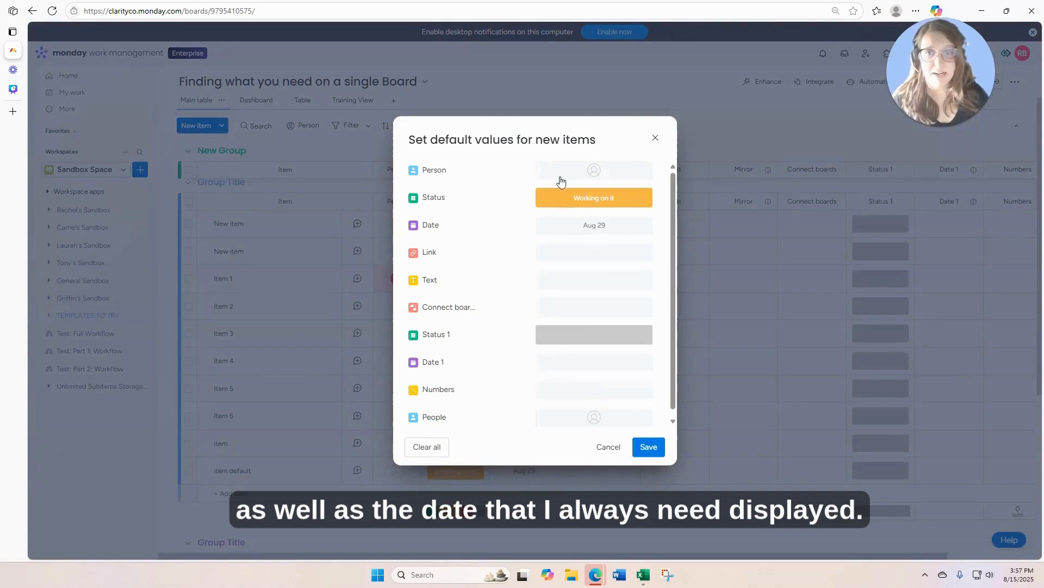
Assign the team member as the default Person for new items and save the default values
click(599, 174)
click(540, 235)
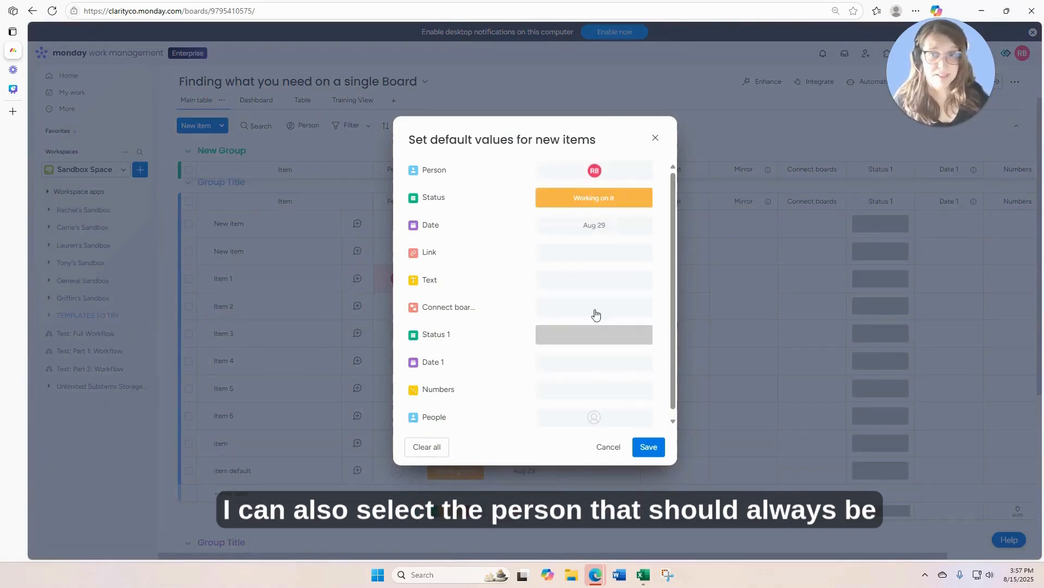
click(651, 454)
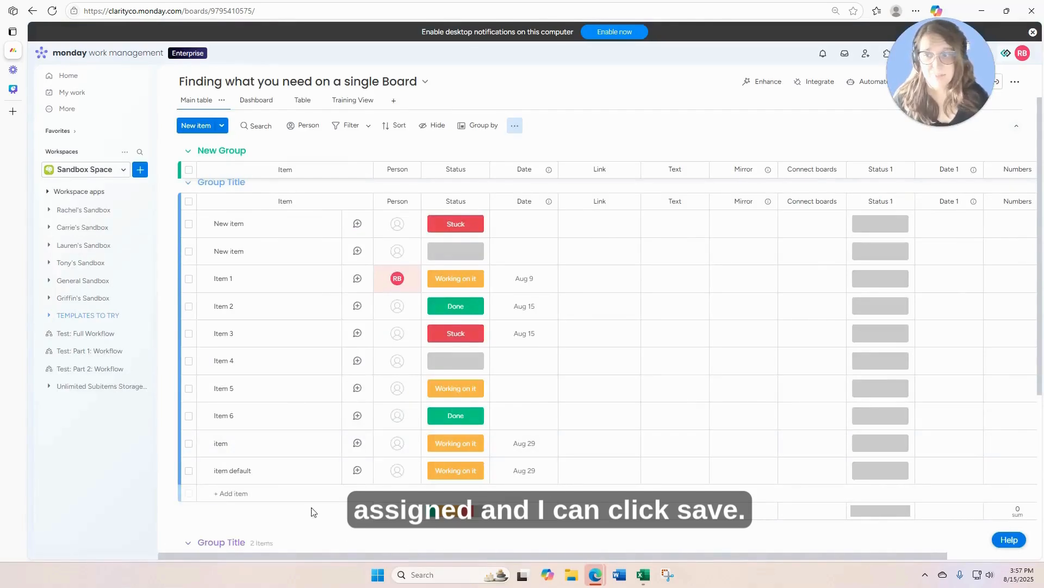
Add an item named "item default" to the blue Group Title group and check its auto-filled columns
click(258, 493)
text(item de)
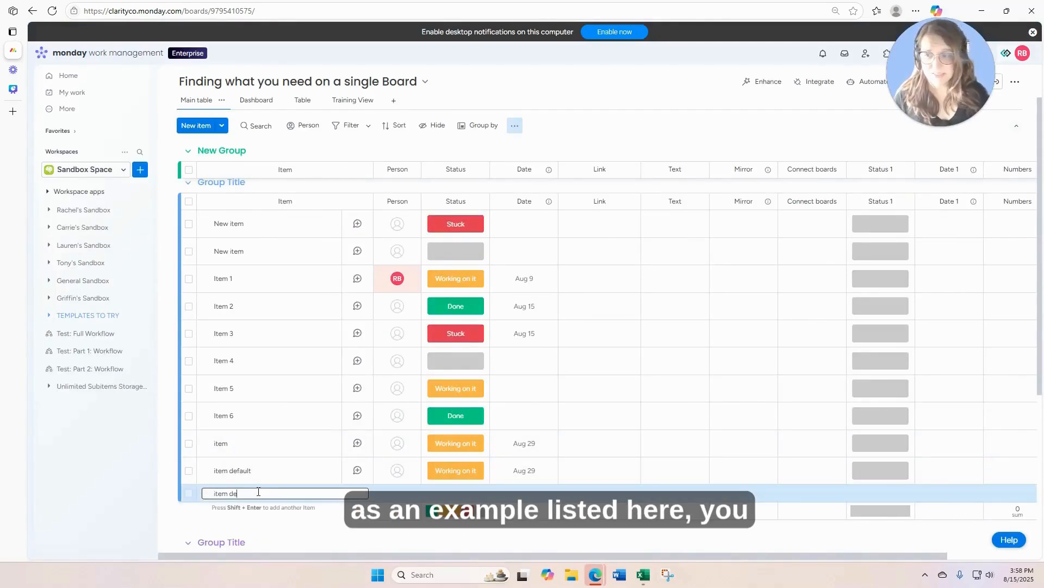
text(fault)
key(Return)
scroll(432, 377, down, 5)
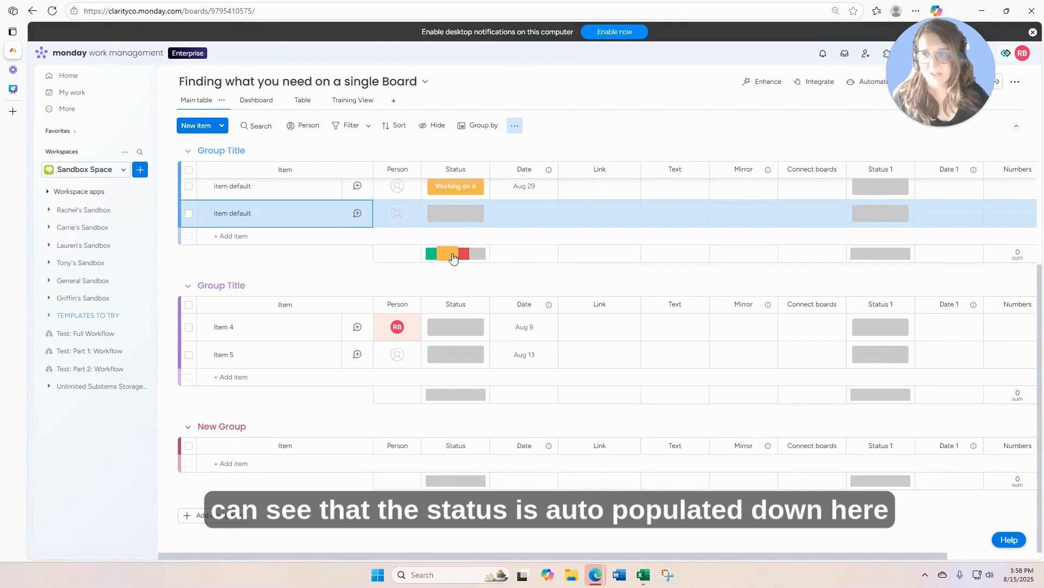
scroll(455, 257, up, 1)
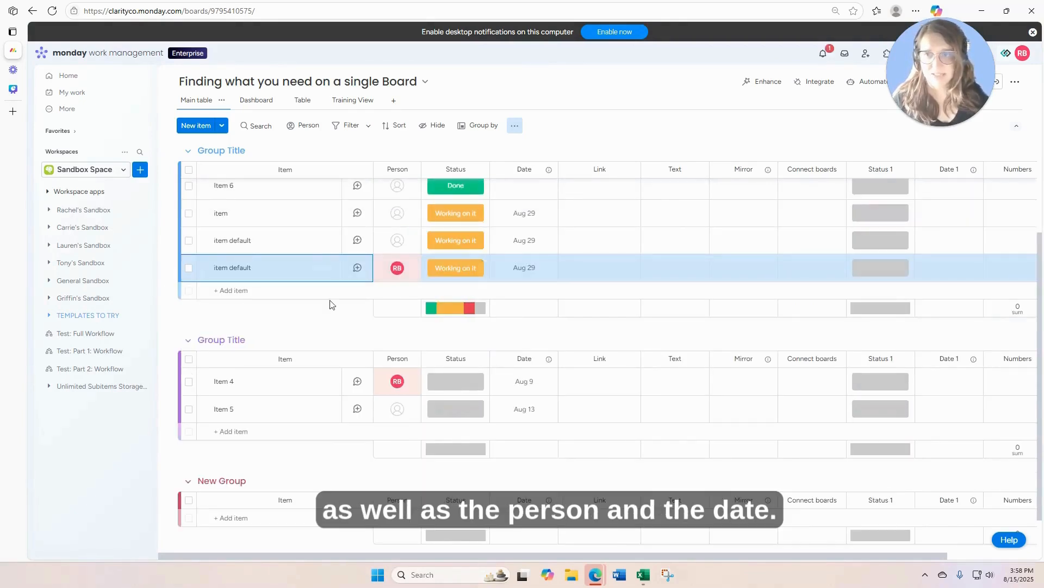